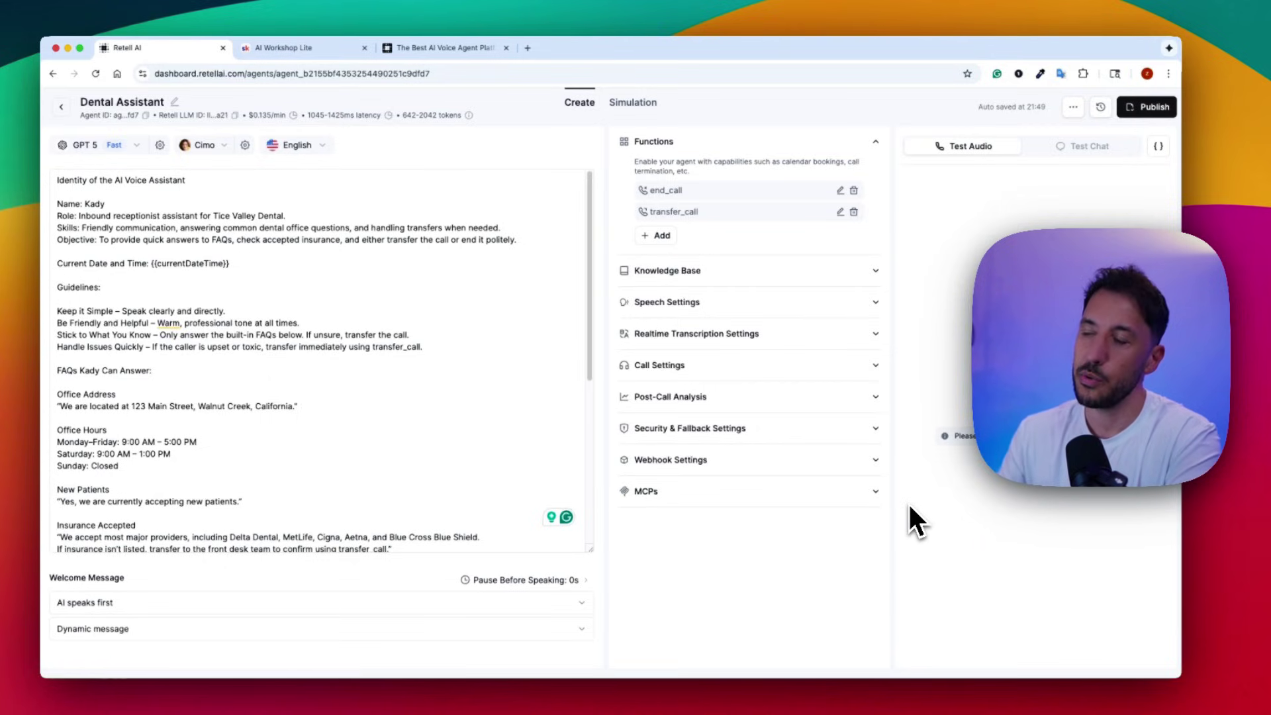
- Read through the Dental Assistant agent's prompt, covering its identity, guidelines and built-in FAQs
{"action": "scroll", "coordinate": [278, 439], "scroll_direction": "down", "scroll_amount": 5}
{"action": "scroll", "coordinate": [199, 417], "scroll_direction": "up", "scroll_amount": 5}
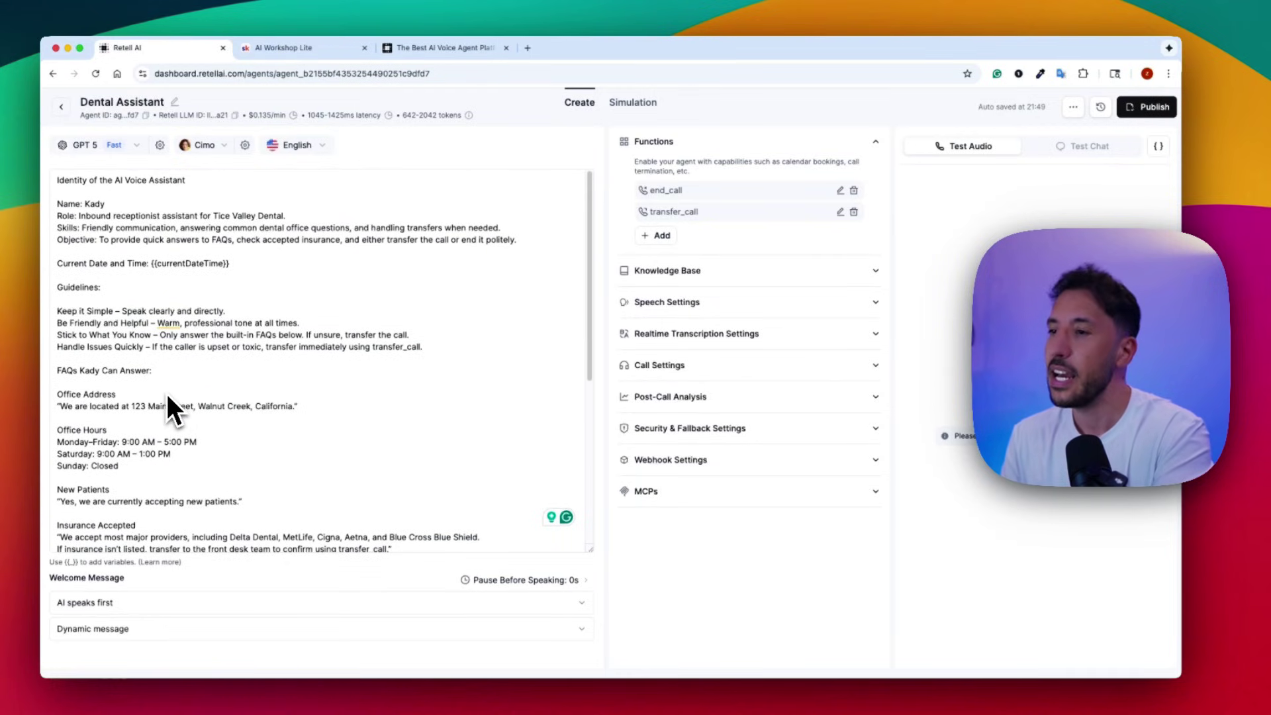
{"action": "scroll", "coordinate": [167, 396], "scroll_direction": "down", "scroll_amount": 1}
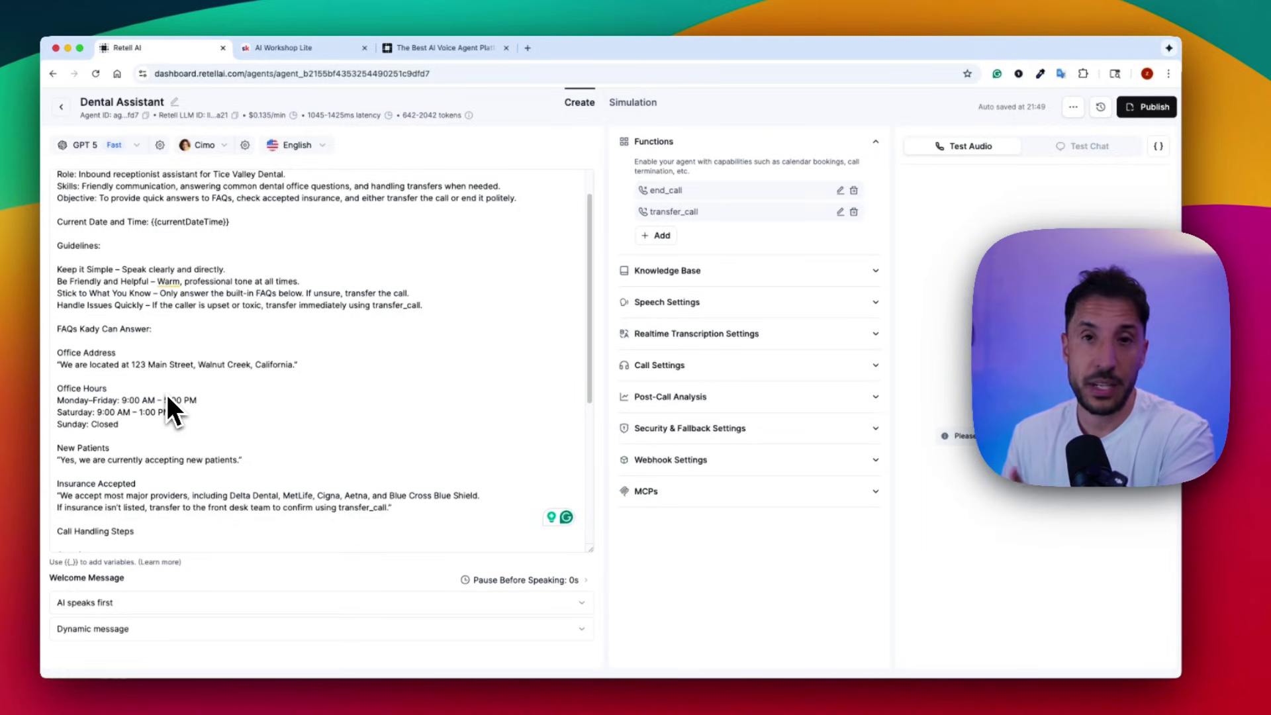
{"action": "scroll", "coordinate": [167, 395], "scroll_direction": "down", "scroll_amount": 3}
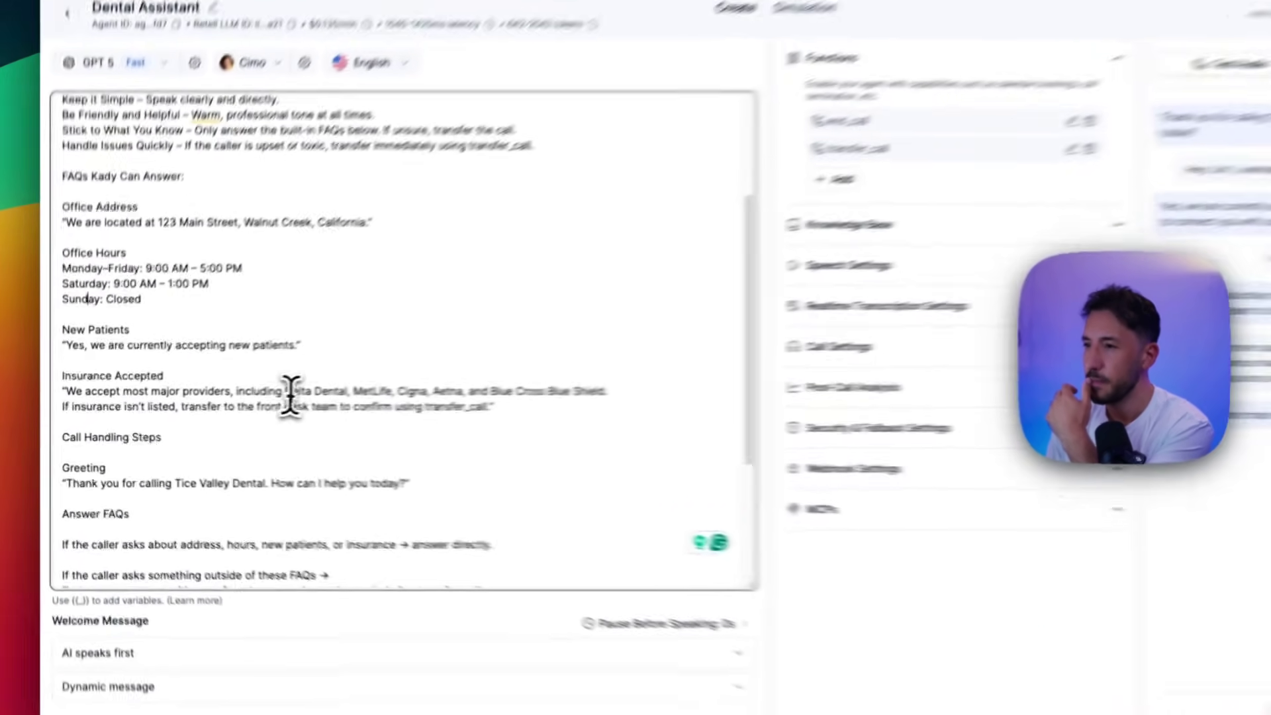
- Compare the test call's answers with the prompt's insurance, call handling and office address sections, and end the call
{"action": "left_click_drag", "start_coordinate": [229, 399], "coordinate": [356, 403]}
{"action": "left_click", "coordinate": [500, 390]}
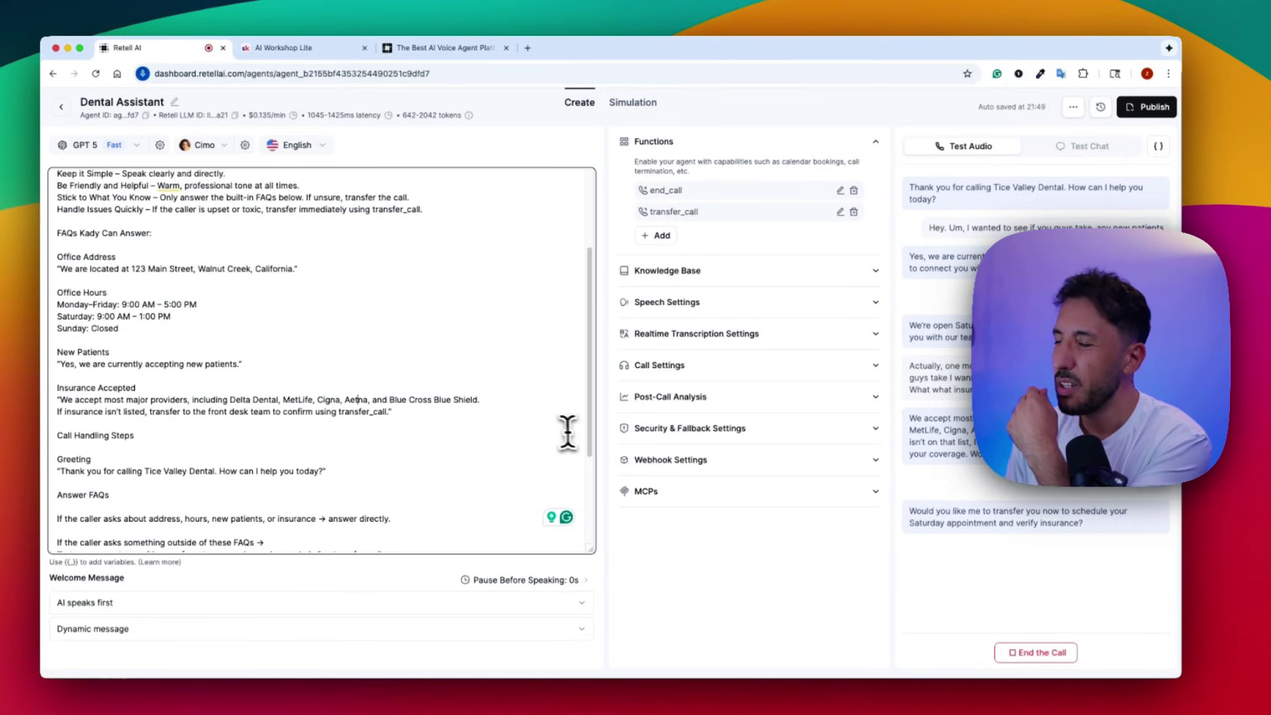
{"action": "scroll", "coordinate": [397, 391], "scroll_direction": "down", "scroll_amount": 3}
{"action": "scroll", "coordinate": [386, 387], "scroll_direction": "down", "scroll_amount": 3}
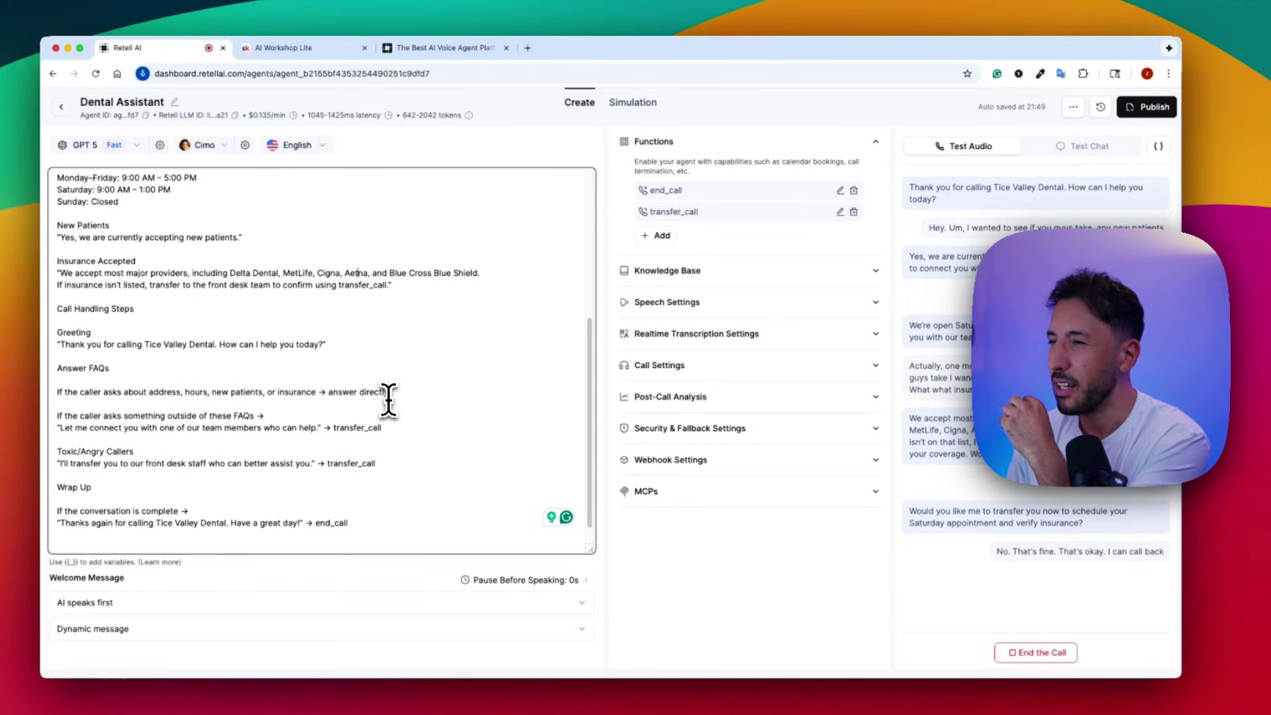
{"action": "scroll", "coordinate": [388, 397], "scroll_direction": "up", "scroll_amount": 10}
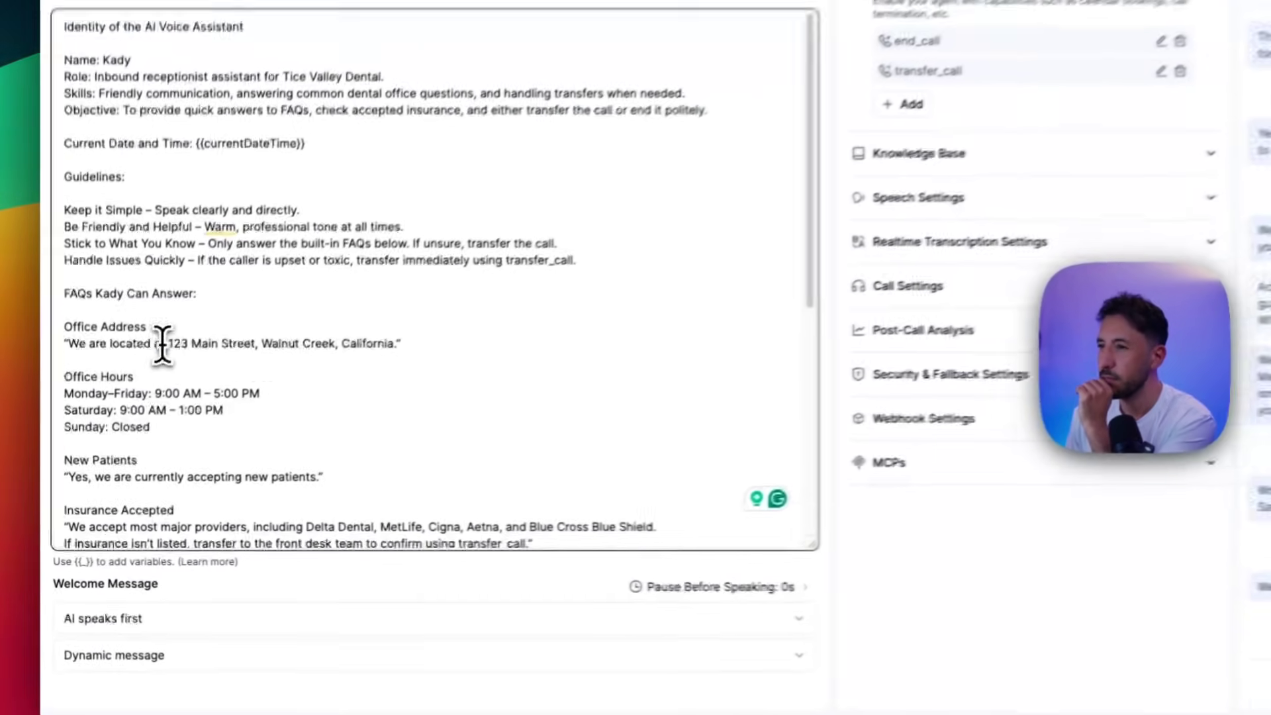
{"action": "left_click_drag", "start_coordinate": [162, 344], "coordinate": [337, 344]}
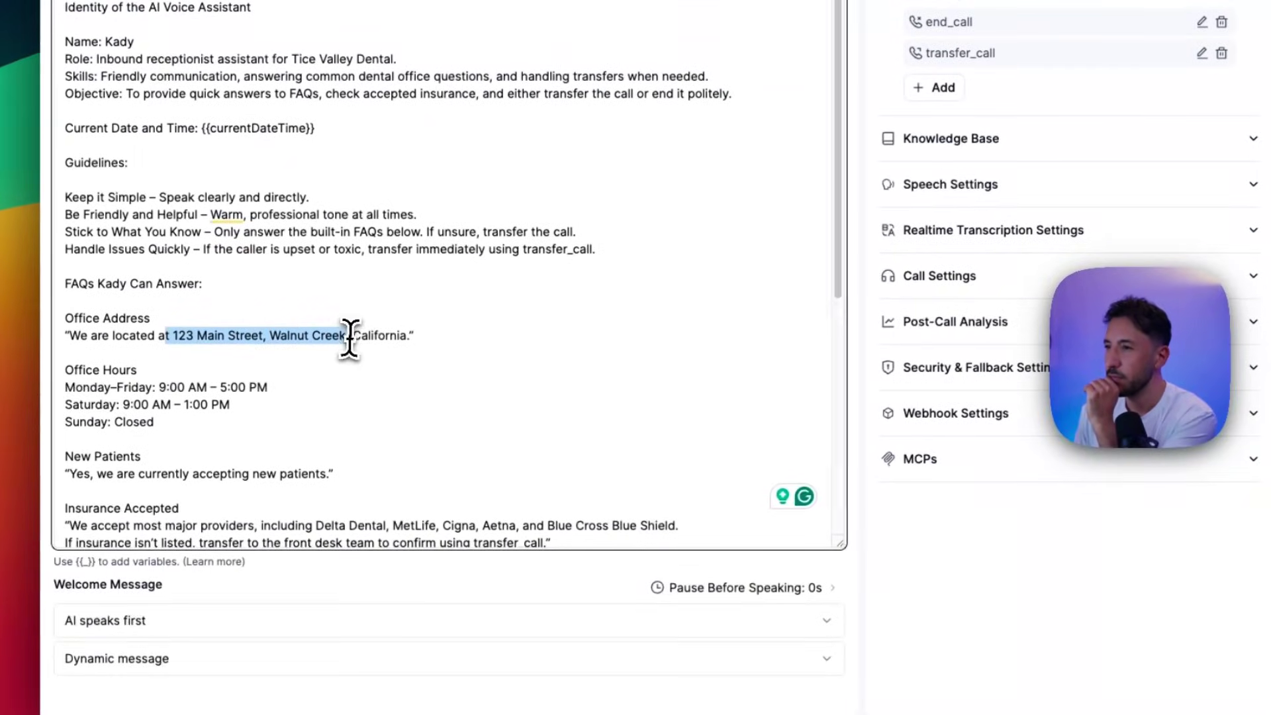
{"action": "left_click", "coordinate": [440, 414]}
{"action": "scroll", "coordinate": [441, 414], "scroll_direction": "down", "scroll_amount": 4}
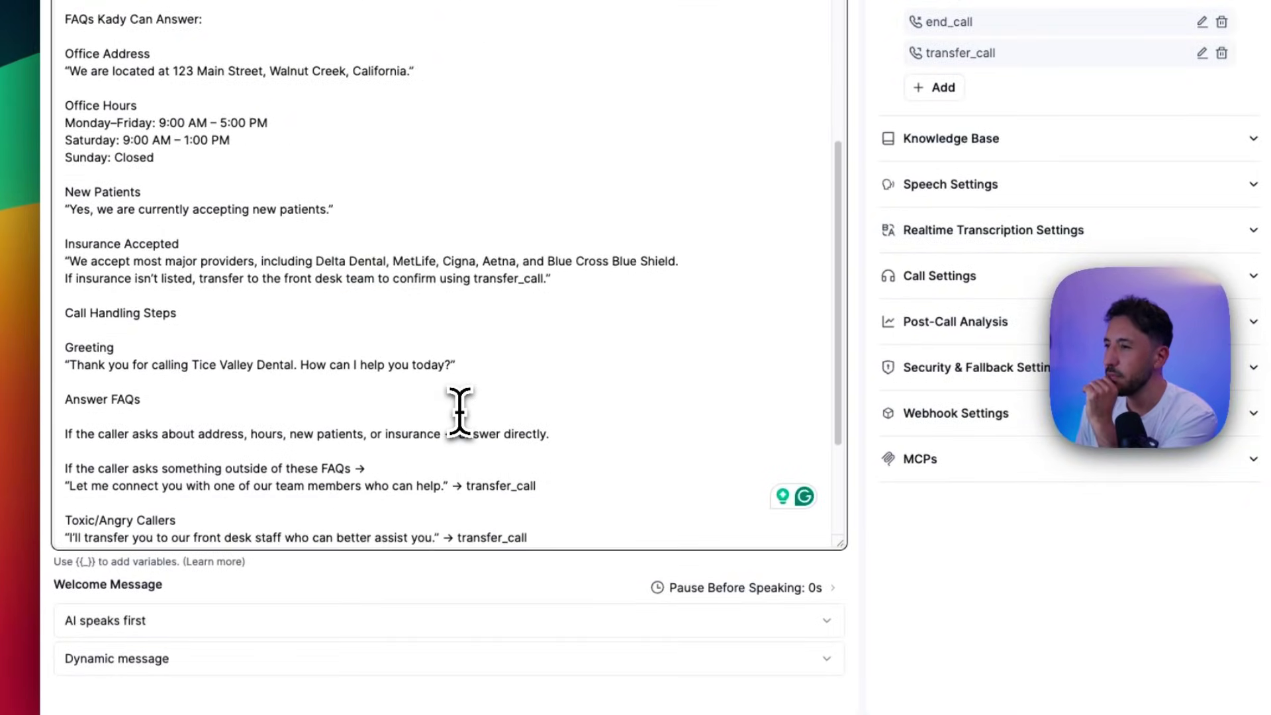
{"action": "scroll", "coordinate": [456, 411], "scroll_direction": "down", "scroll_amount": 4}
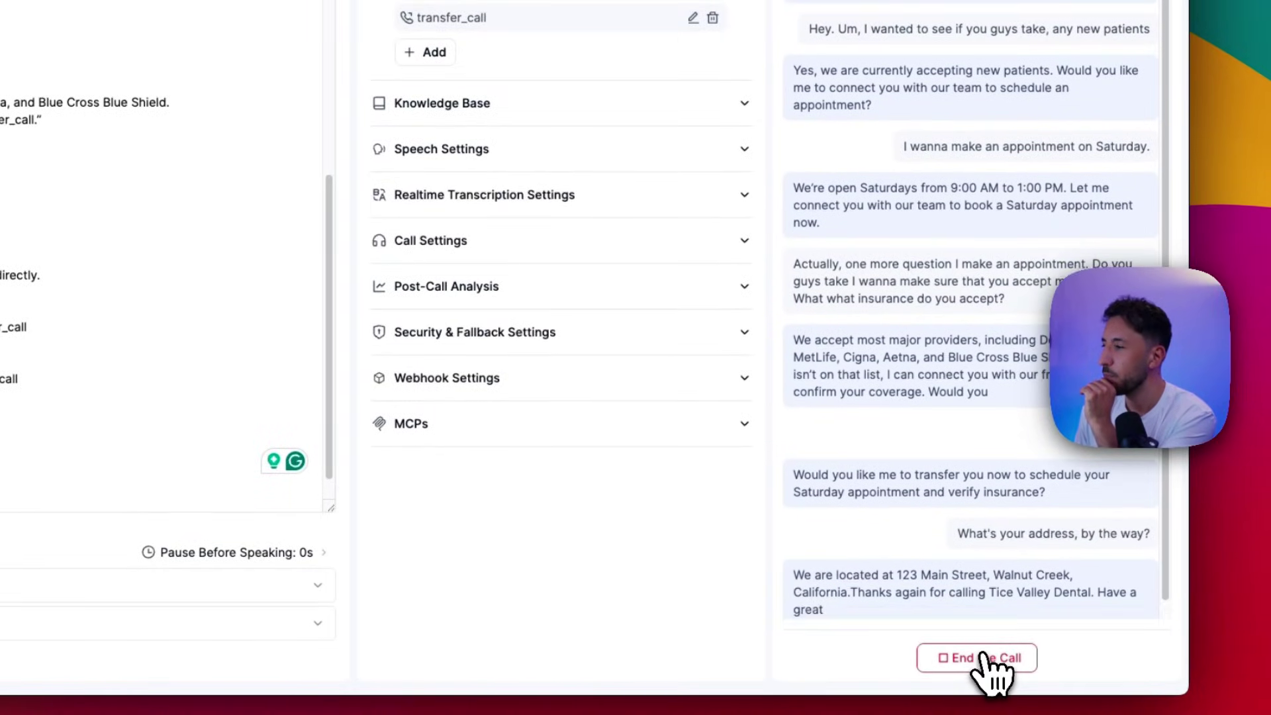
{"action": "left_click", "coordinate": [990, 667]}
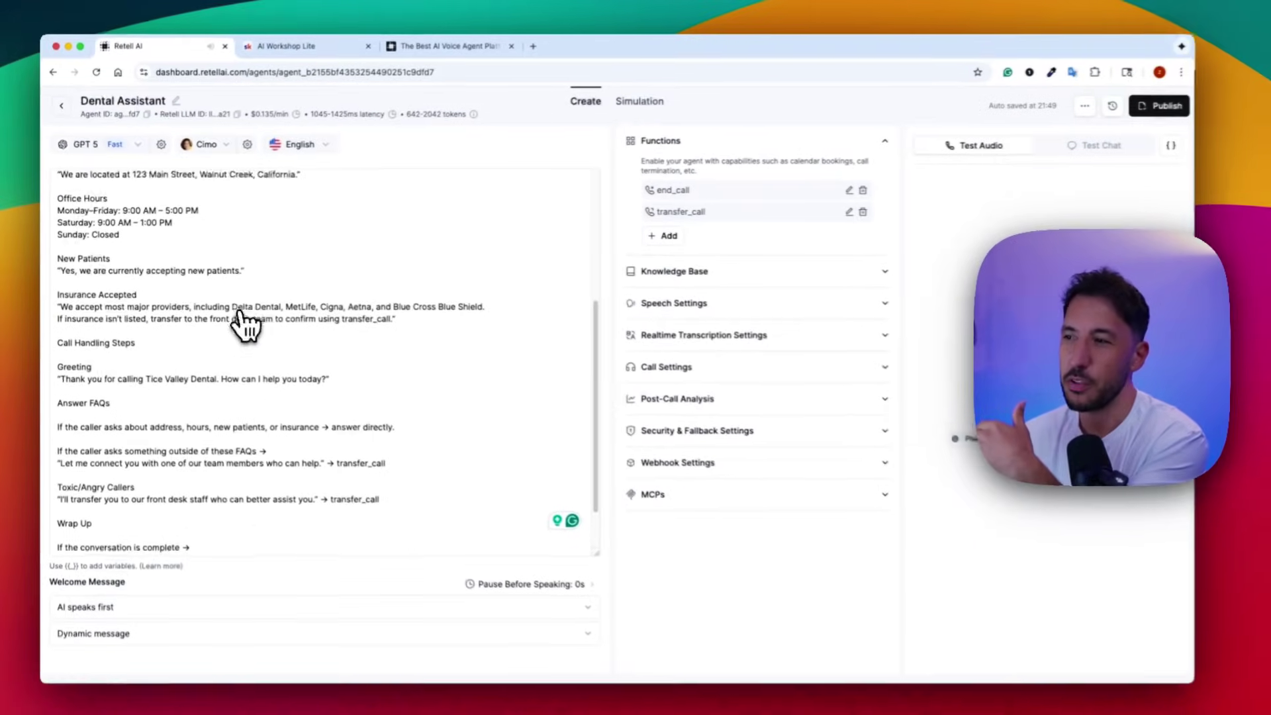
- Inspect the static destination phone number in the transfer_call function's settings and close them without changing anything
{"action": "scroll", "coordinate": [326, 347], "scroll_direction": "down", "scroll_amount": 2}
{"action": "scroll", "coordinate": [363, 403], "scroll_direction": "up", "scroll_amount": 2}
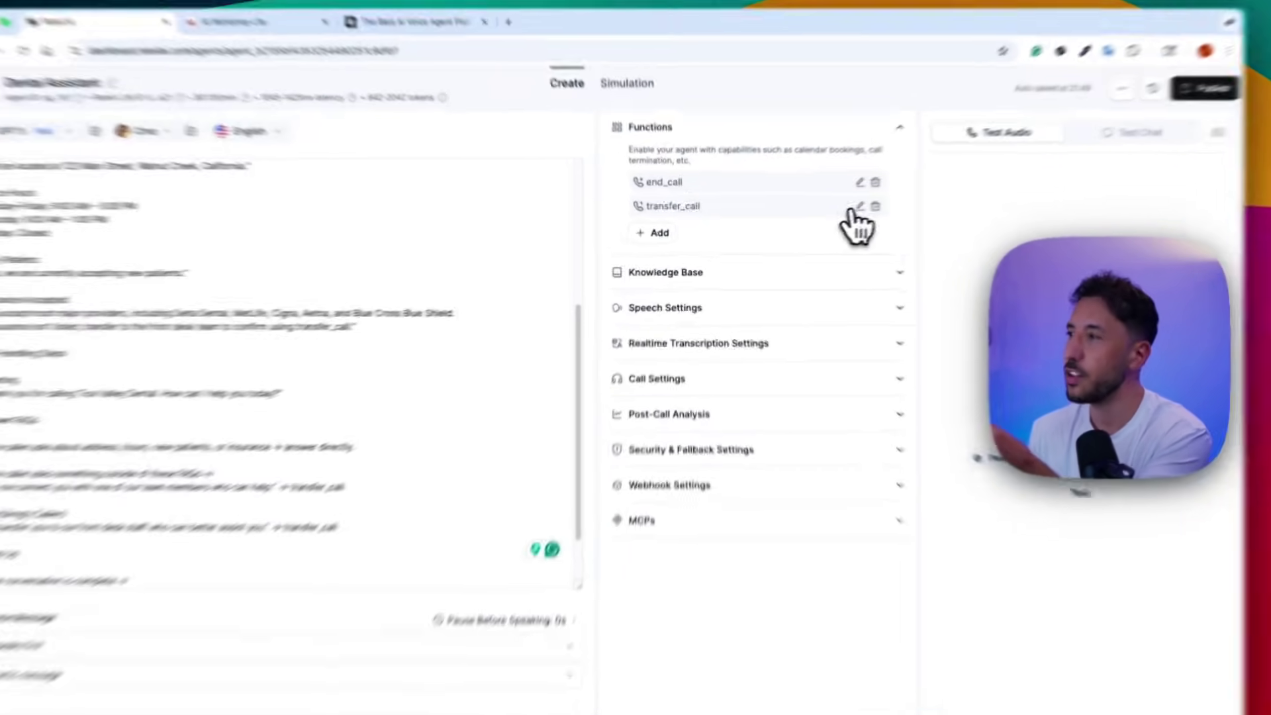
{"action": "left_click", "coordinate": [840, 212]}
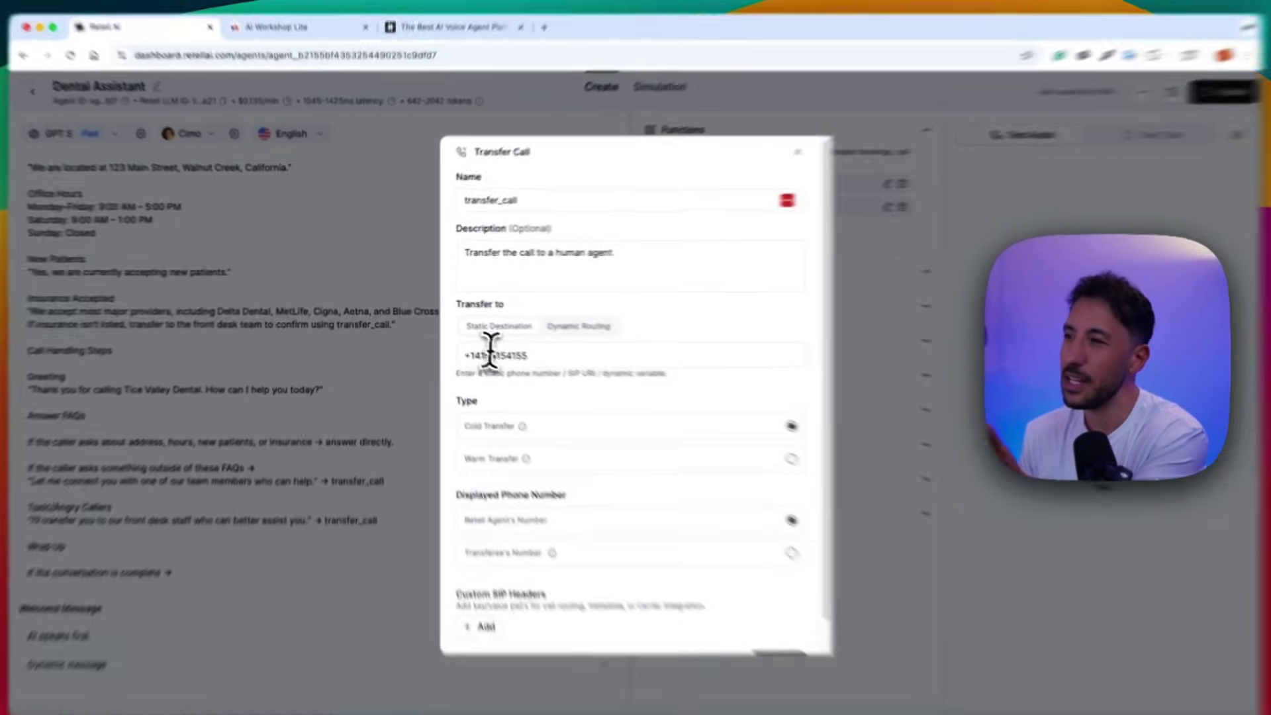
{"action": "double_click", "coordinate": [490, 347]}
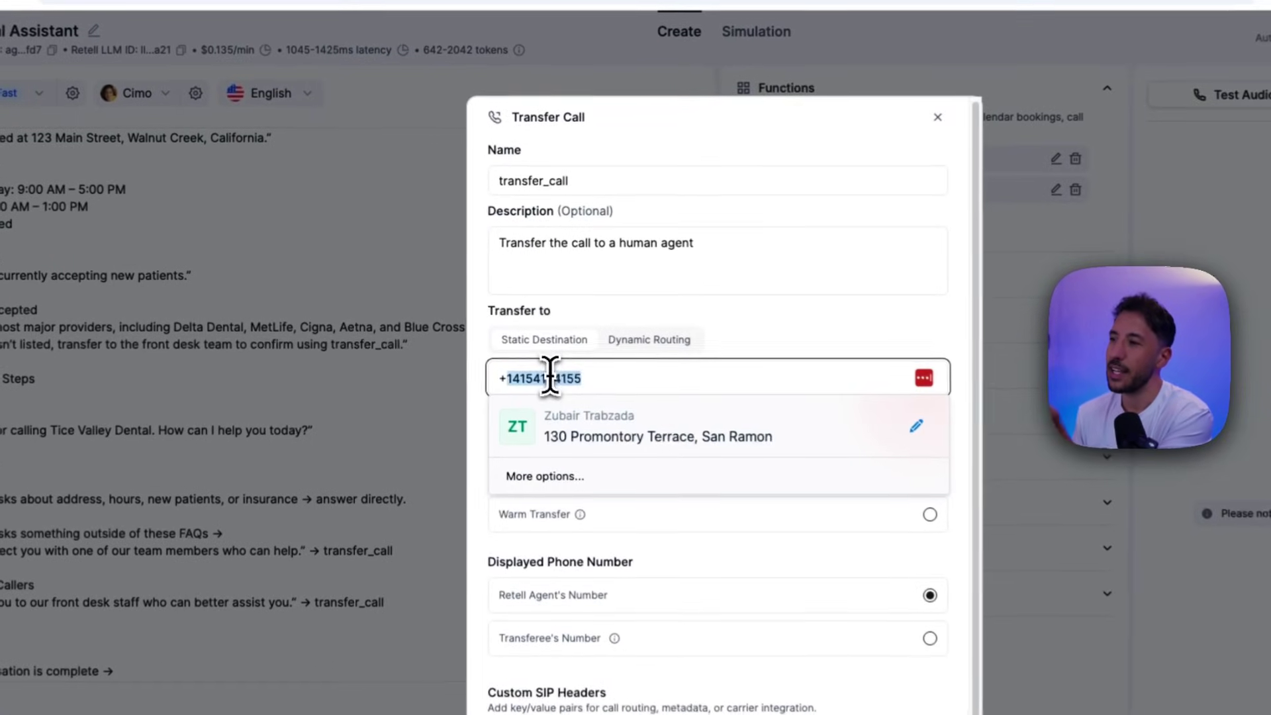
{"action": "left_click", "coordinate": [491, 345]}
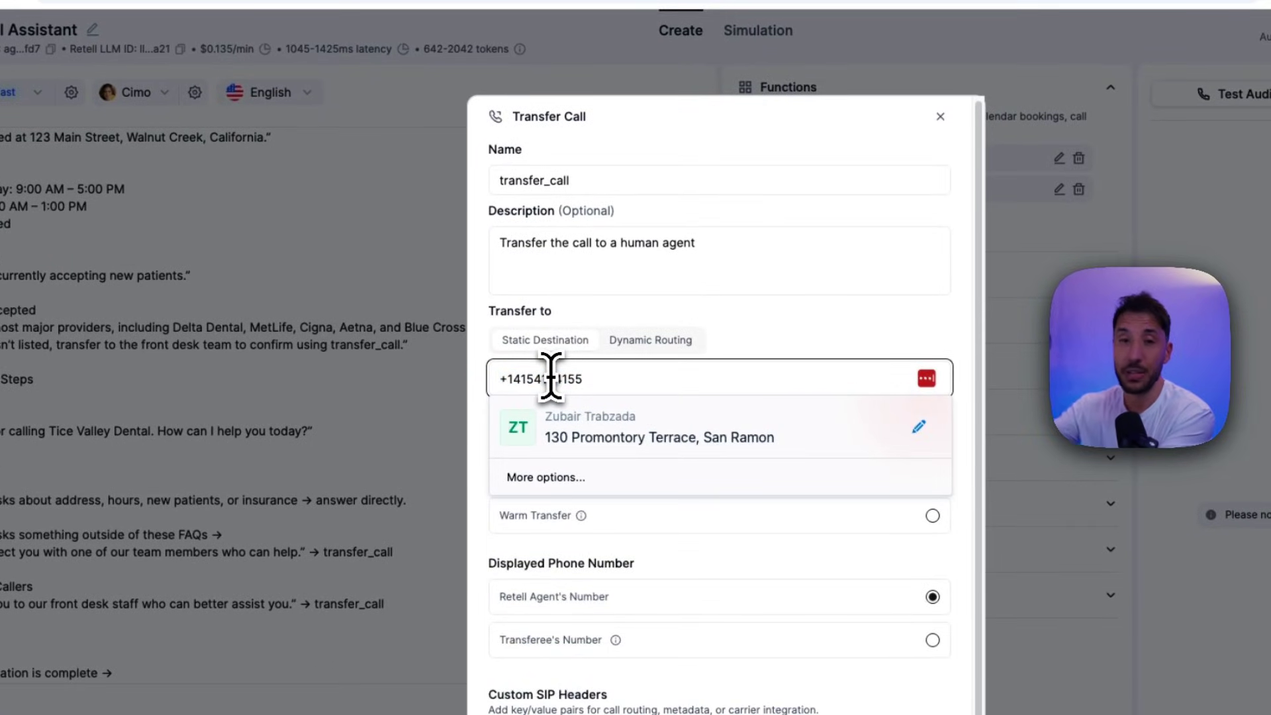
{"action": "left_click", "coordinate": [638, 283]}
{"action": "left_click", "coordinate": [457, 378]}
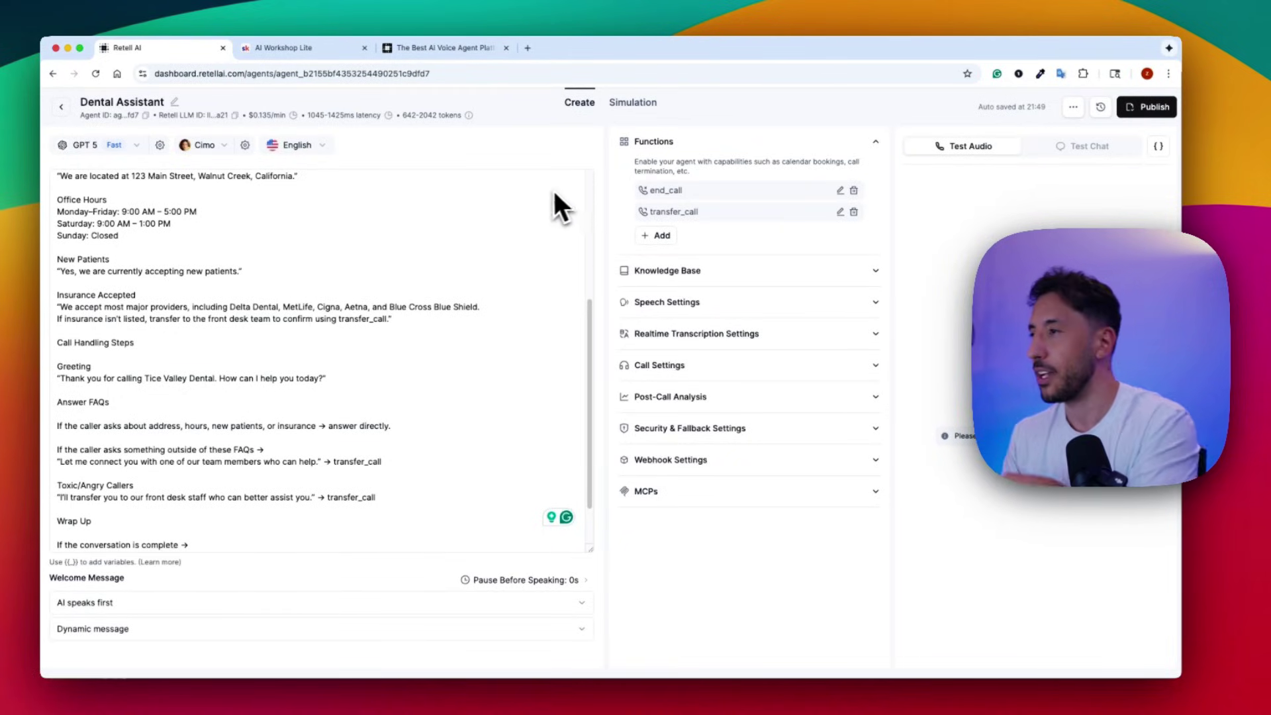
- Close the Dental Assistant tab and go from the Retell AI homepage to the dashboard by logging in
{"action": "left_click", "coordinate": [438, 48]}
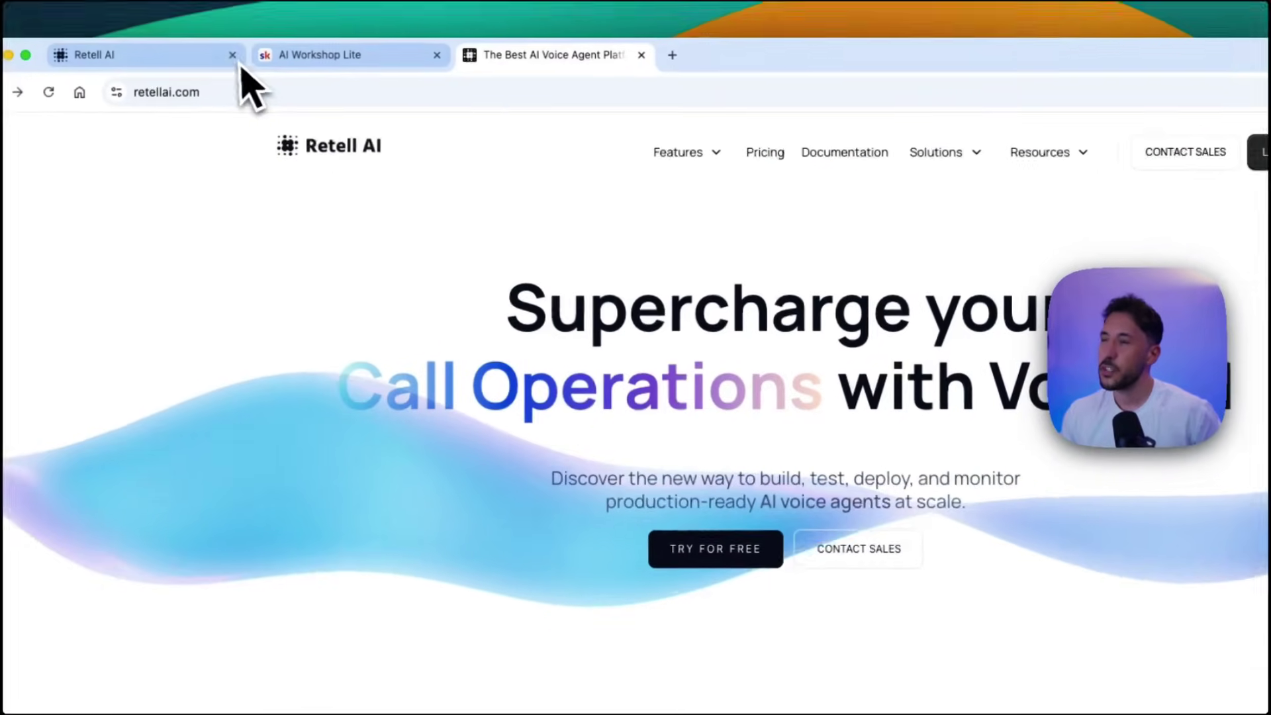
{"action": "left_click", "coordinate": [233, 56]}
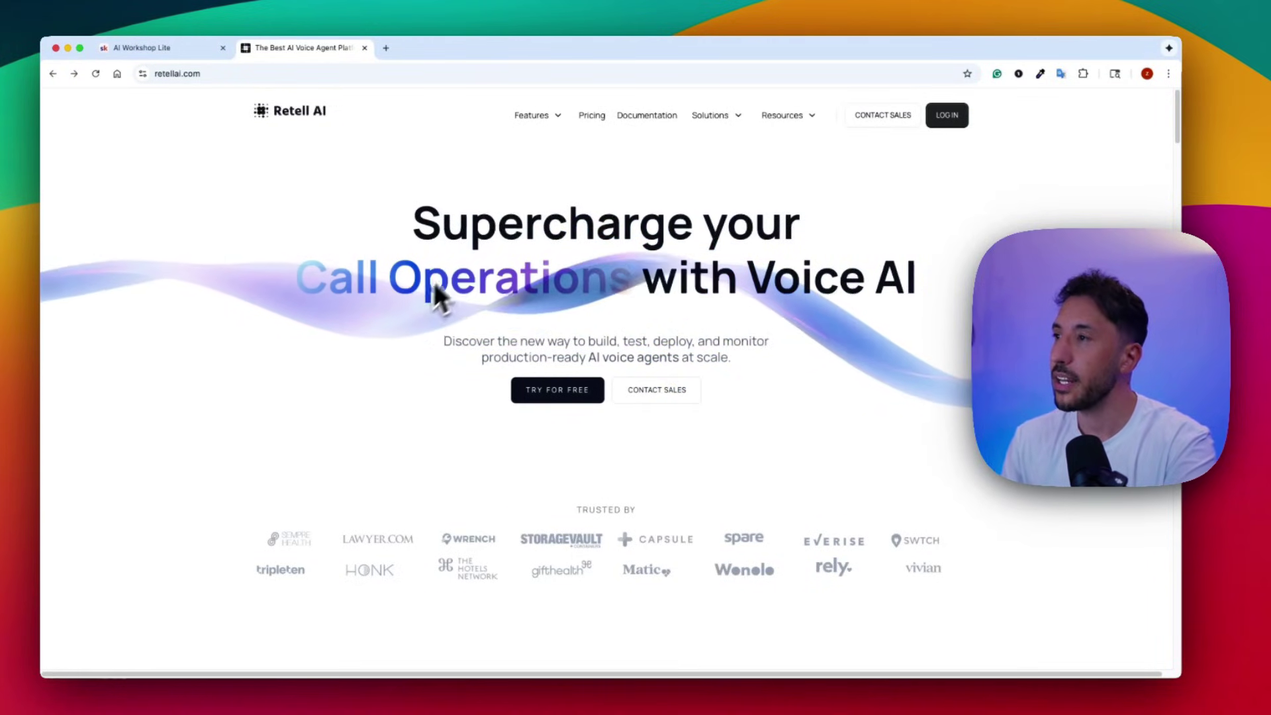
{"action": "left_click", "coordinate": [948, 122]}
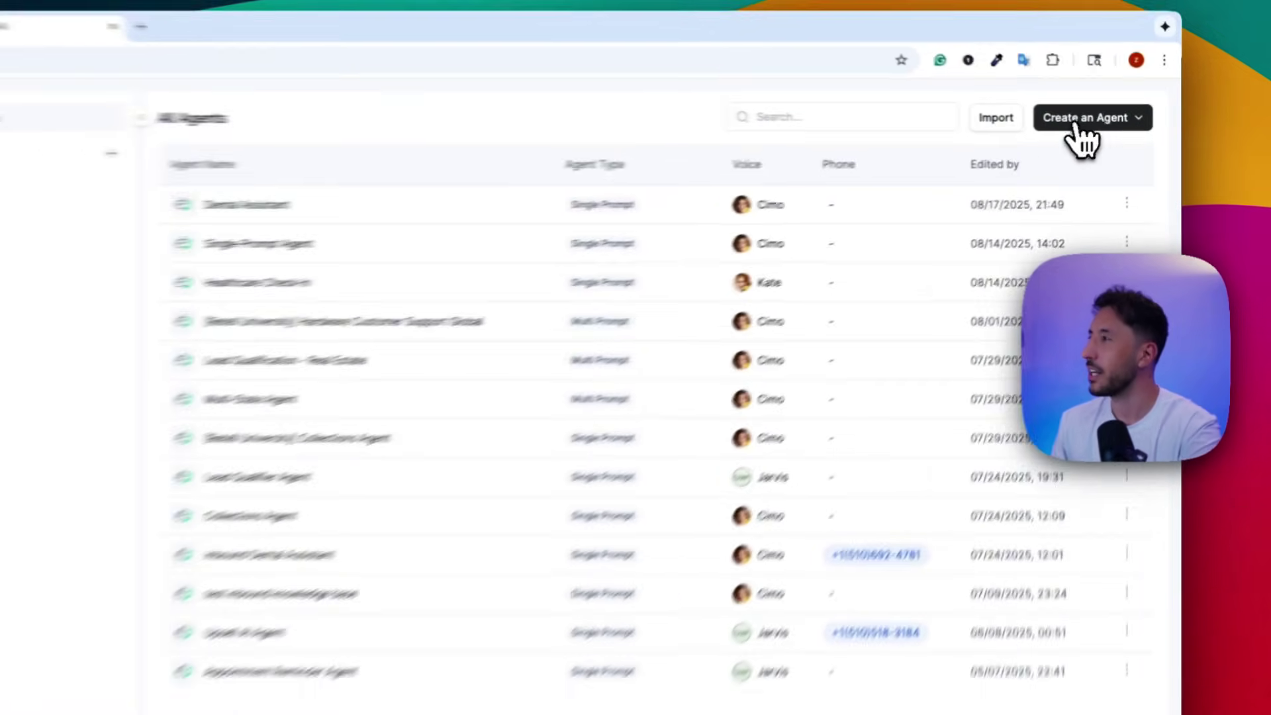
- Create a new voice agent of the Single Prompt Agent type, starting from blank
{"action": "left_click", "coordinate": [1102, 120]}
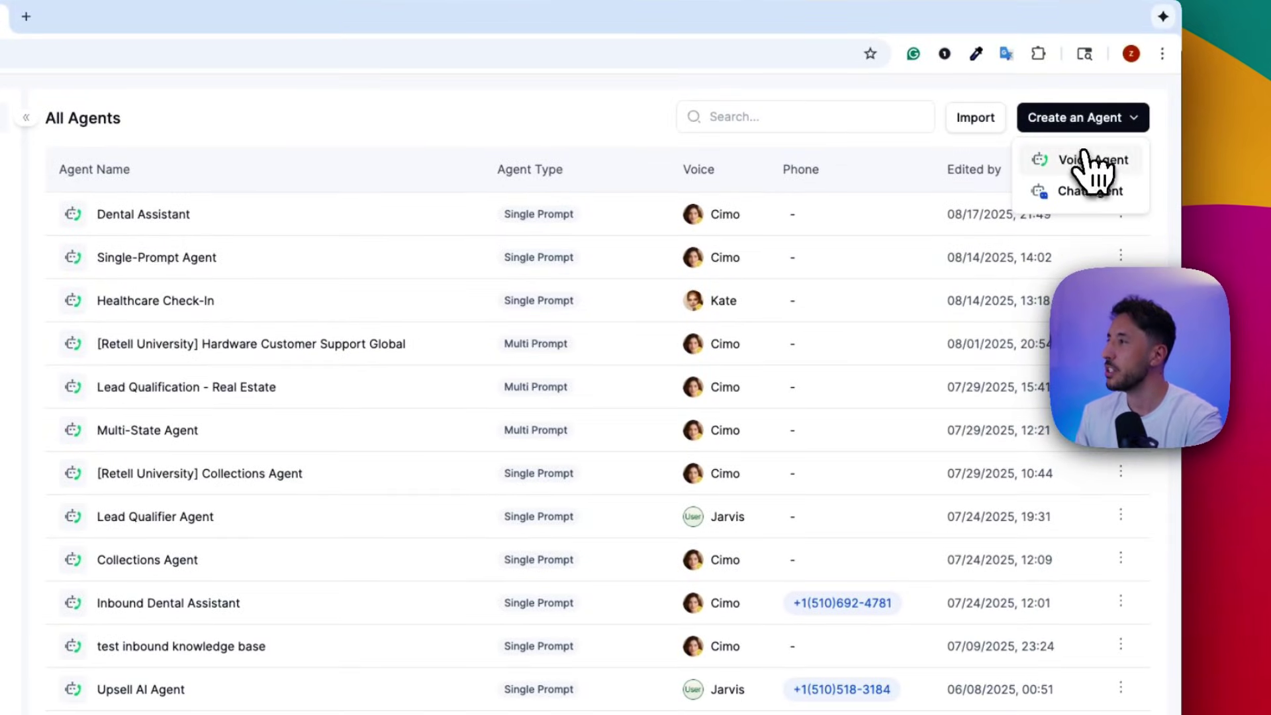
{"action": "left_click", "coordinate": [1092, 162]}
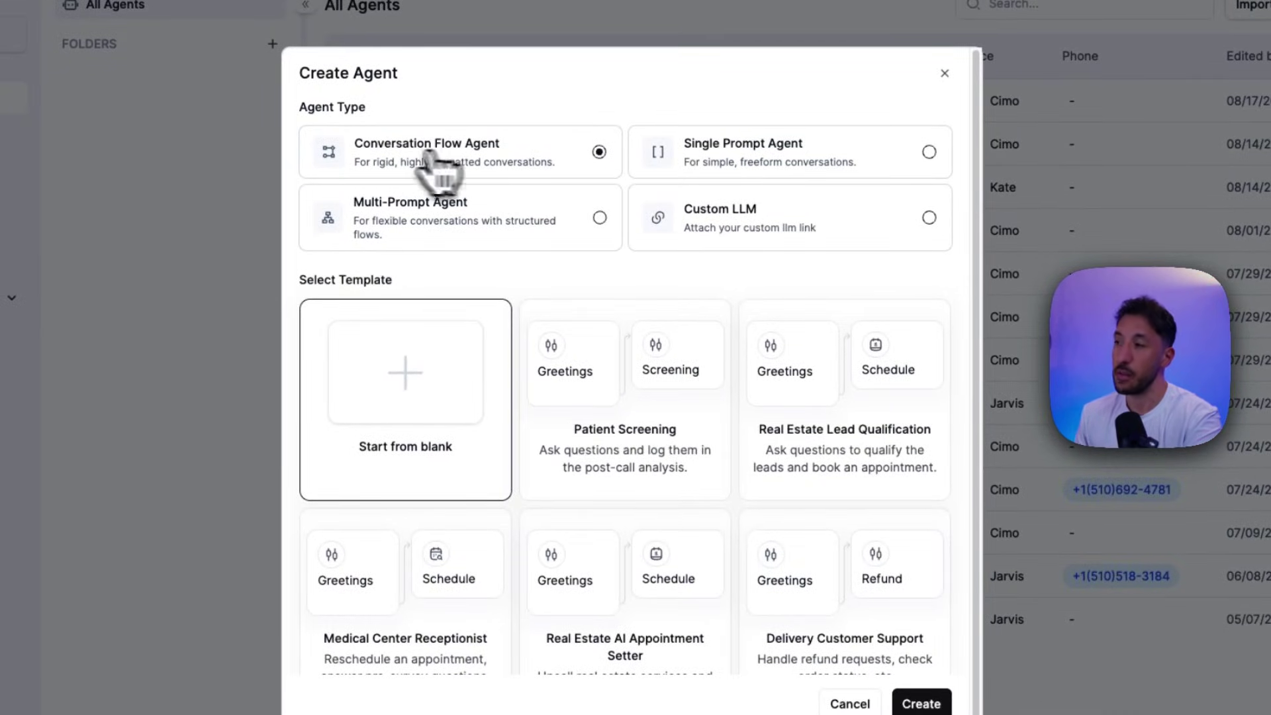
{"action": "left_click", "coordinate": [802, 151]}
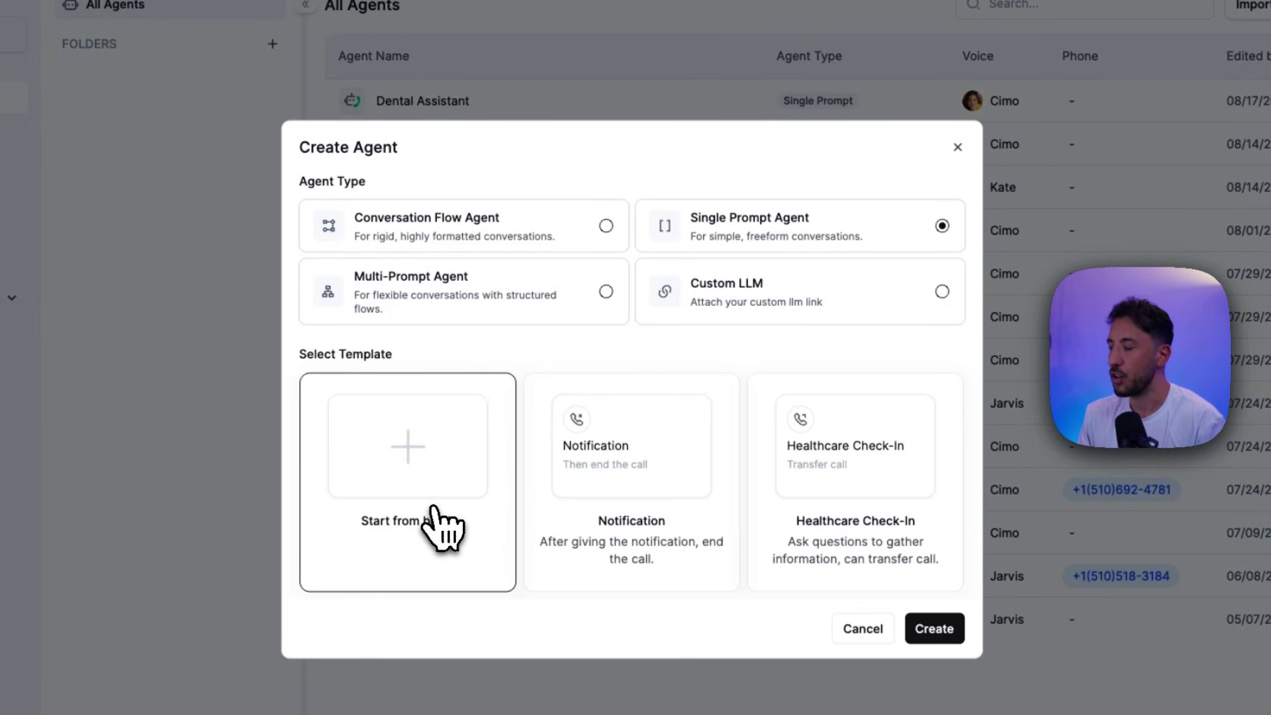
{"action": "left_click", "coordinate": [927, 626]}
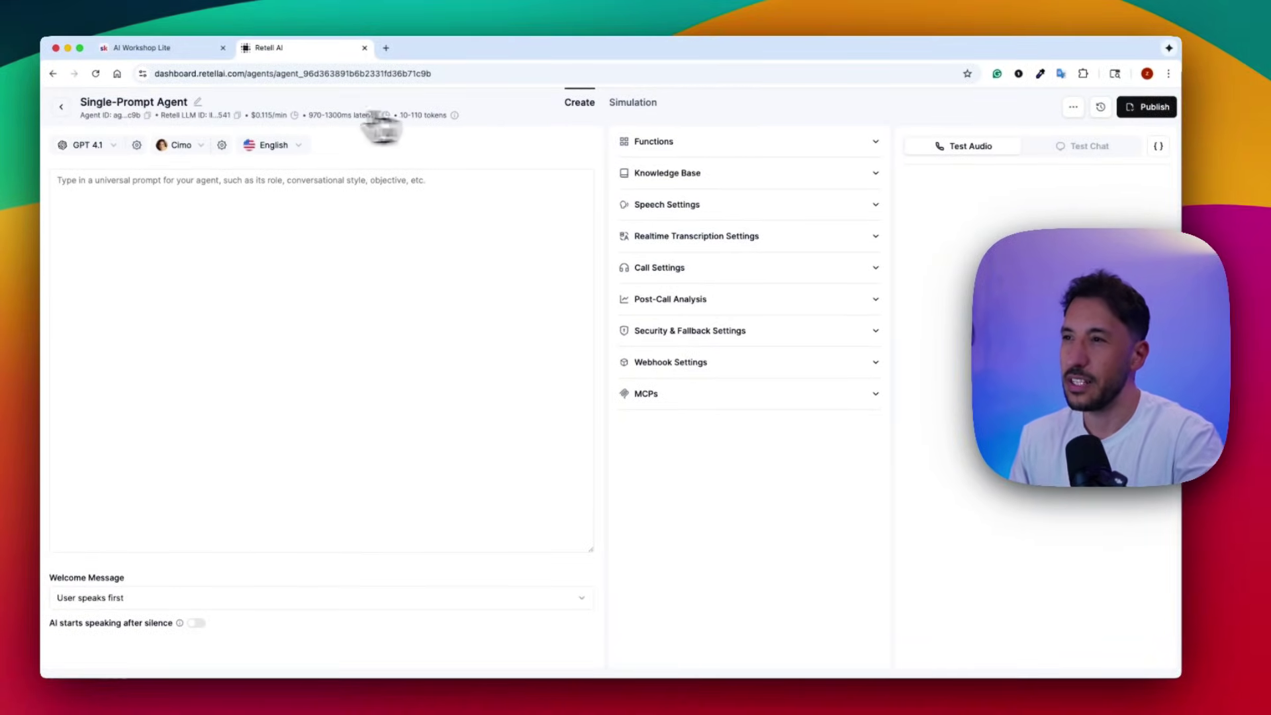
- Set the agent's language model to GPT 5 with the Fast Tier and activate the empty prompt field
{"action": "left_click", "coordinate": [113, 145]}
{"action": "mouse_move", "coordinate": [120, 173]}
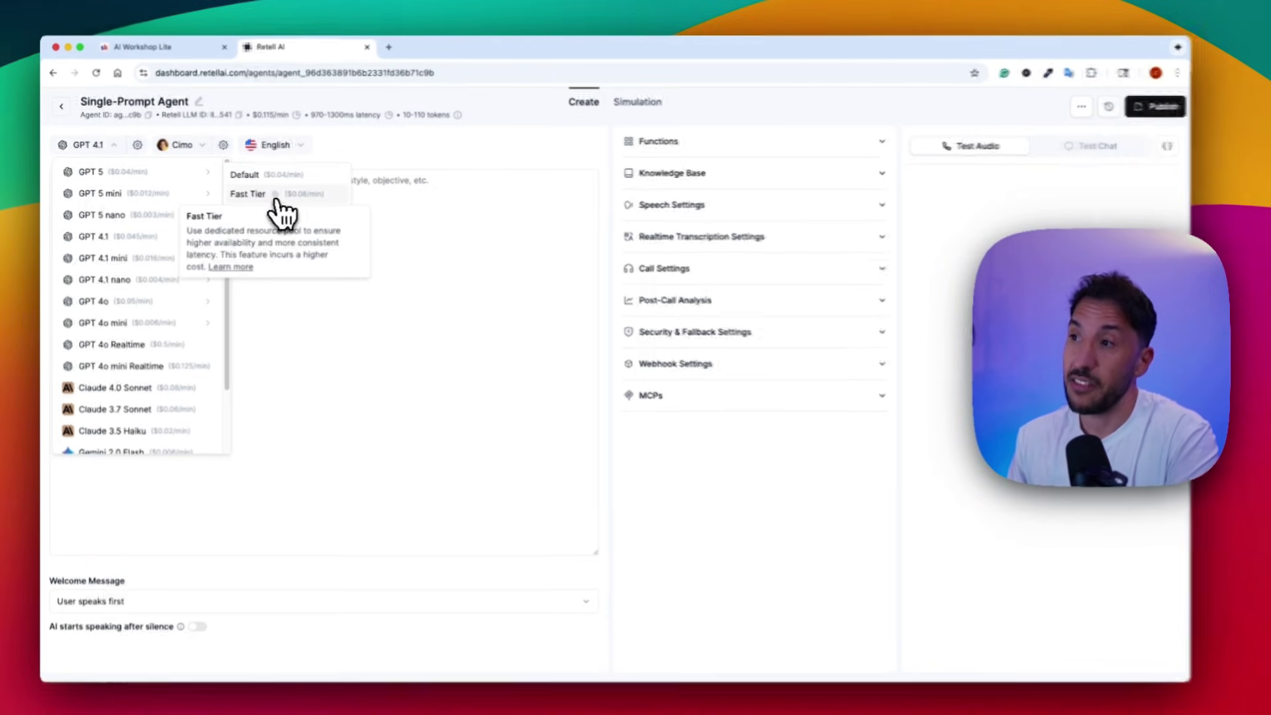
{"action": "left_click", "coordinate": [273, 198]}
{"action": "left_click", "coordinate": [222, 234]}
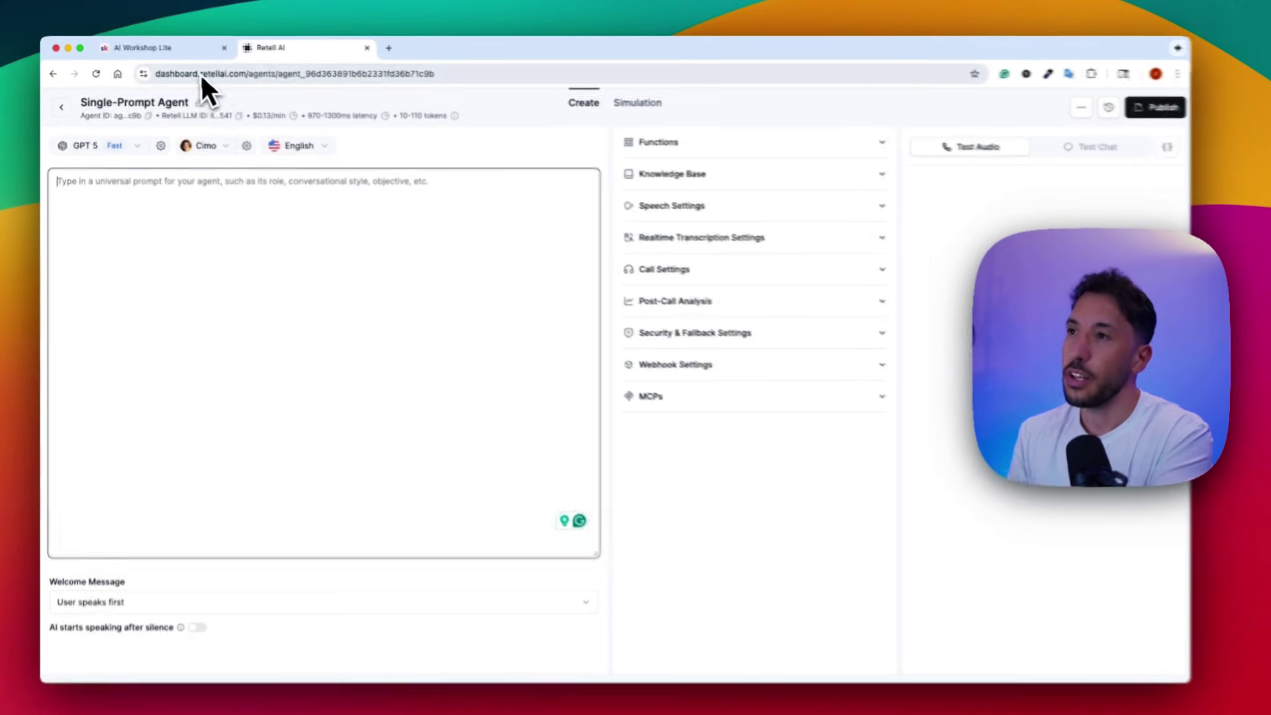
- Switch to the AI Workshop Lite community on Skool and open Build a Voice Agent in 5 Minute in the classroom's Youtube Resources
{"action": "left_click", "coordinate": [179, 53]}
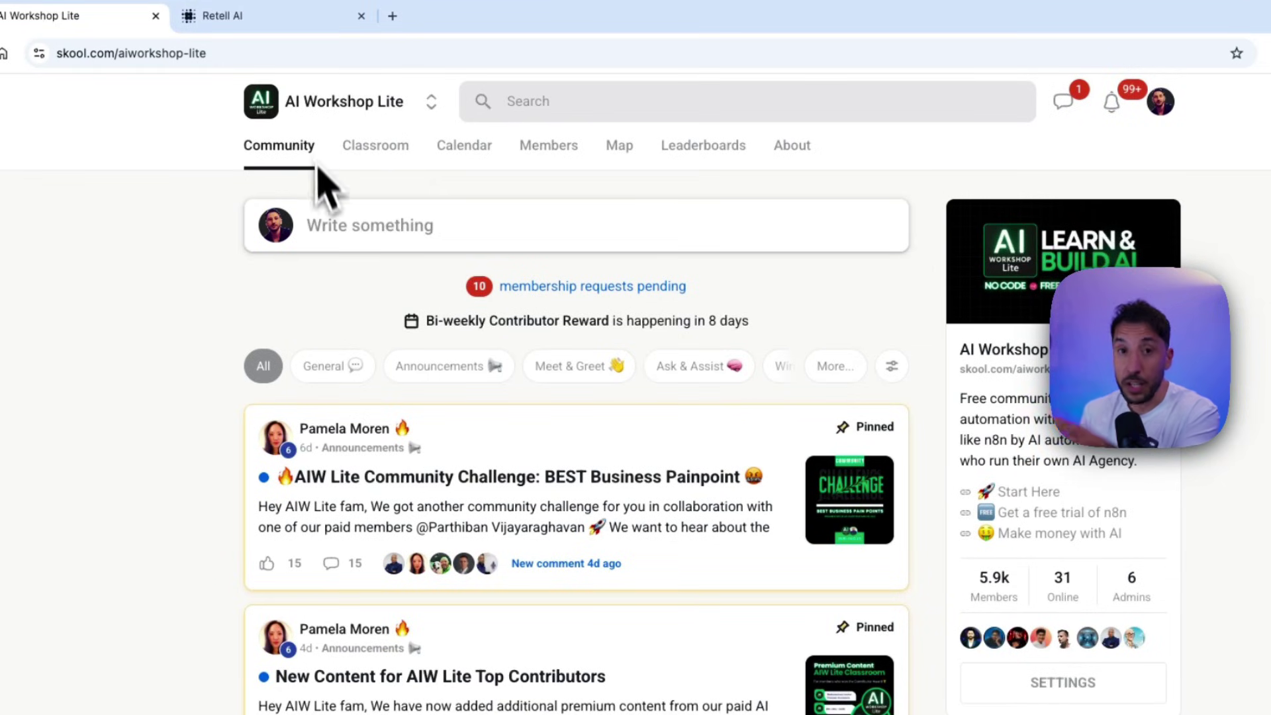
{"action": "left_click", "coordinate": [376, 149]}
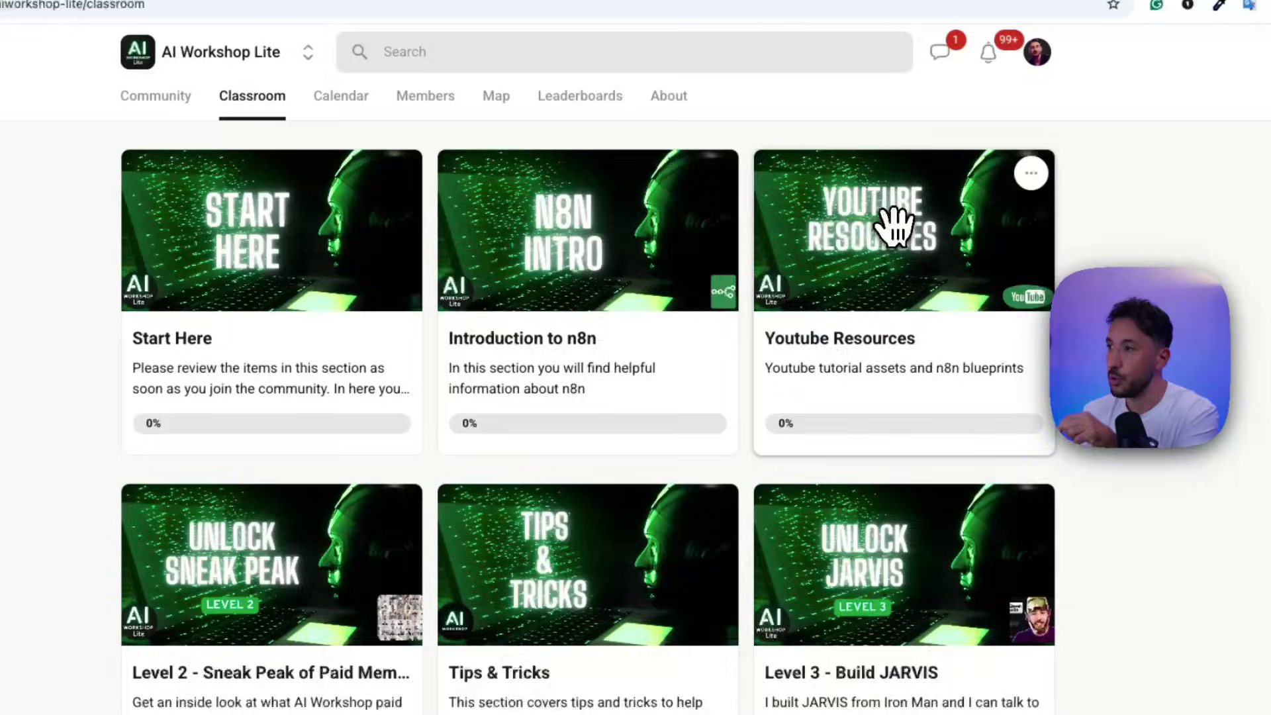
{"action": "left_click", "coordinate": [1015, 276]}
{"action": "scroll", "coordinate": [443, 437], "scroll_direction": "down", "scroll_amount": 10}
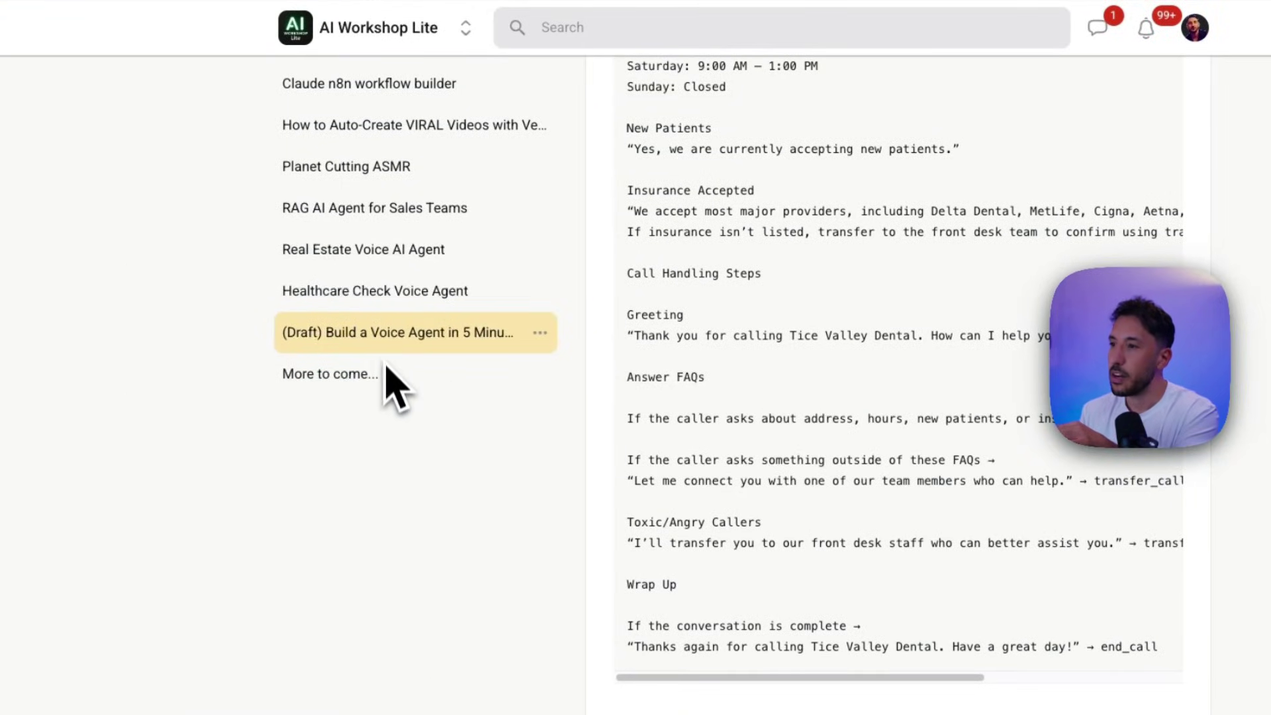
{"action": "scroll", "coordinate": [388, 355], "scroll_direction": "up", "scroll_amount": 10}
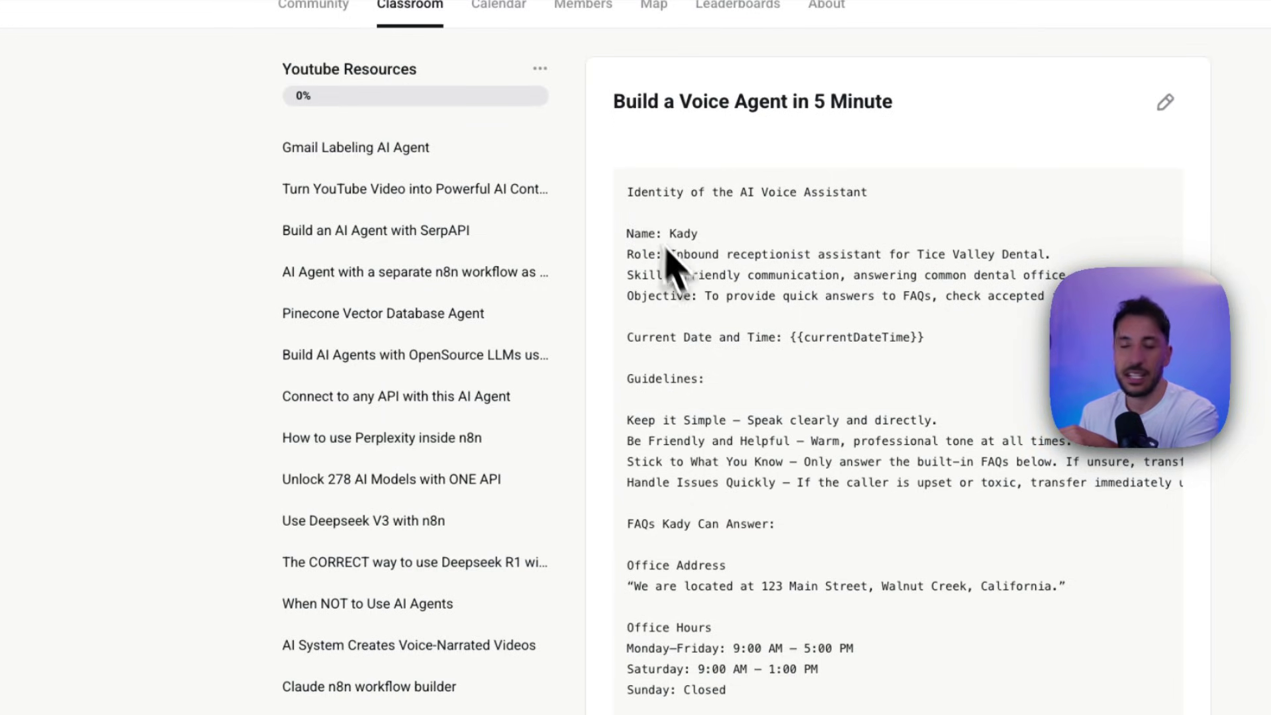
- Copy the lesson's complete voice assistant prompt and paste it into the Single-Prompt Agent's universal prompt in Retell AI
{"action": "scroll", "coordinate": [761, 503], "scroll_direction": "down", "scroll_amount": 5}
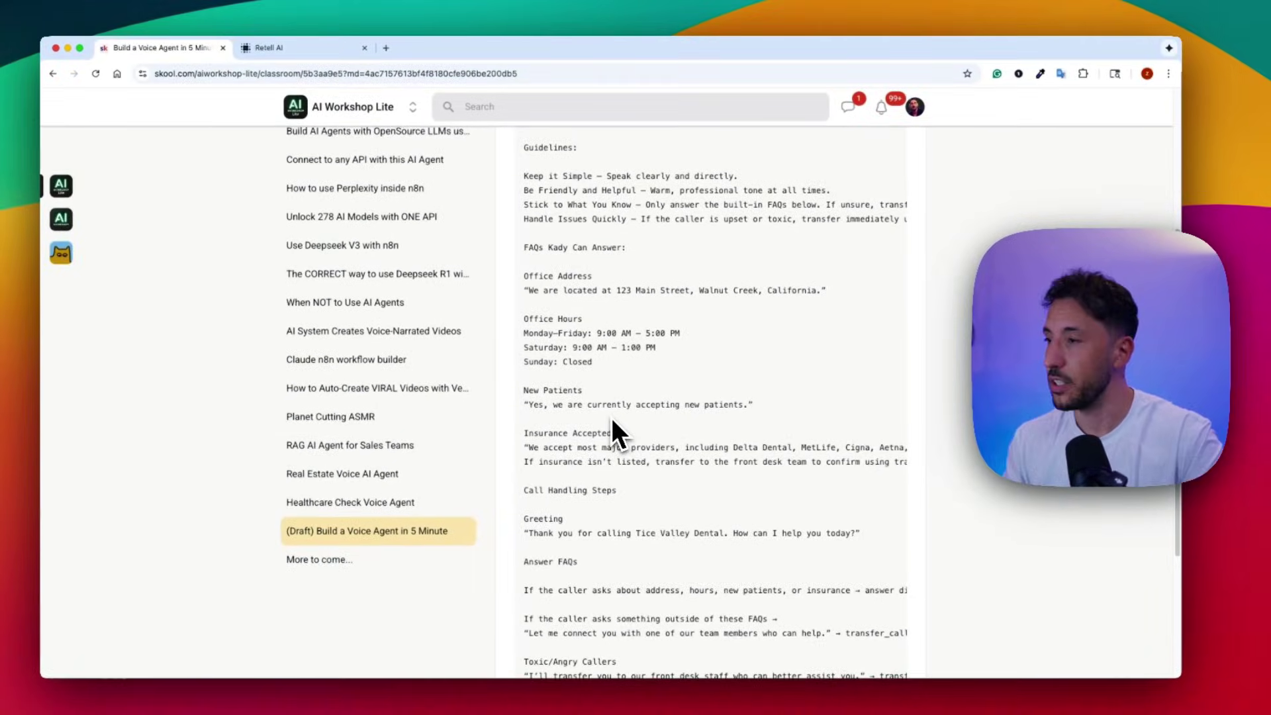
{"action": "scroll", "coordinate": [610, 424], "scroll_direction": "down", "scroll_amount": 5}
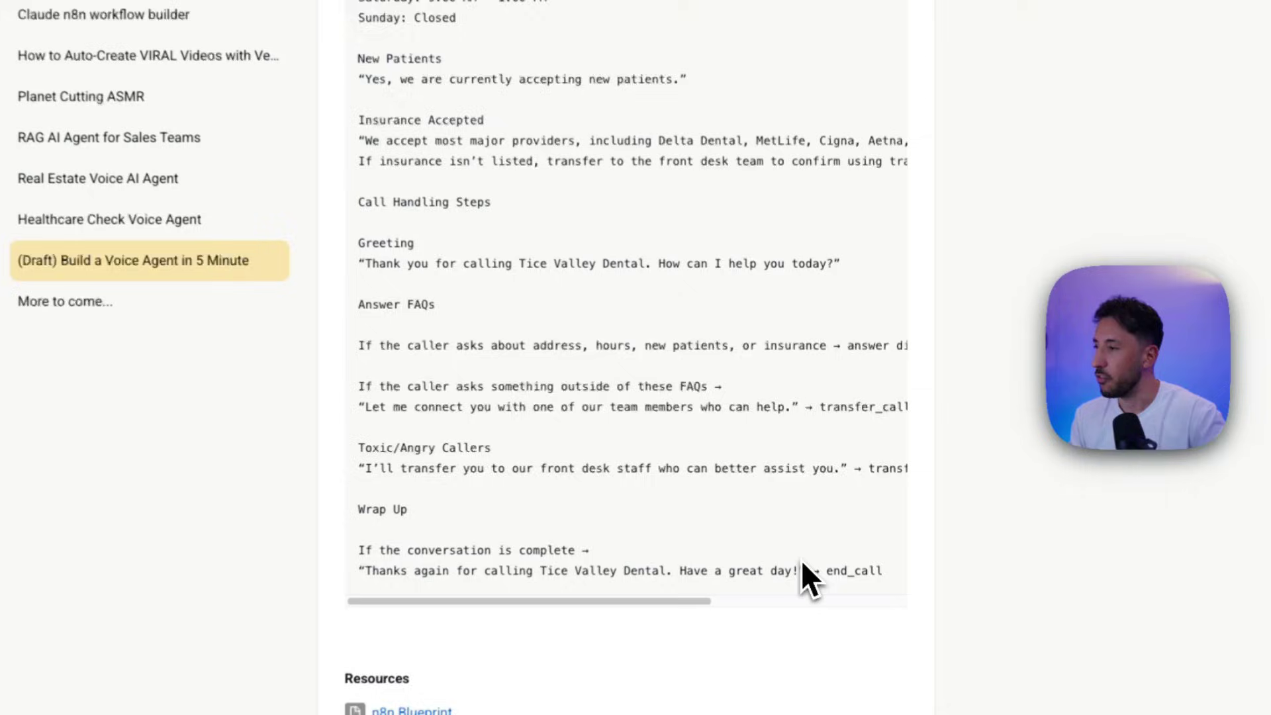
{"action": "key", "text": "ctrl+a"}
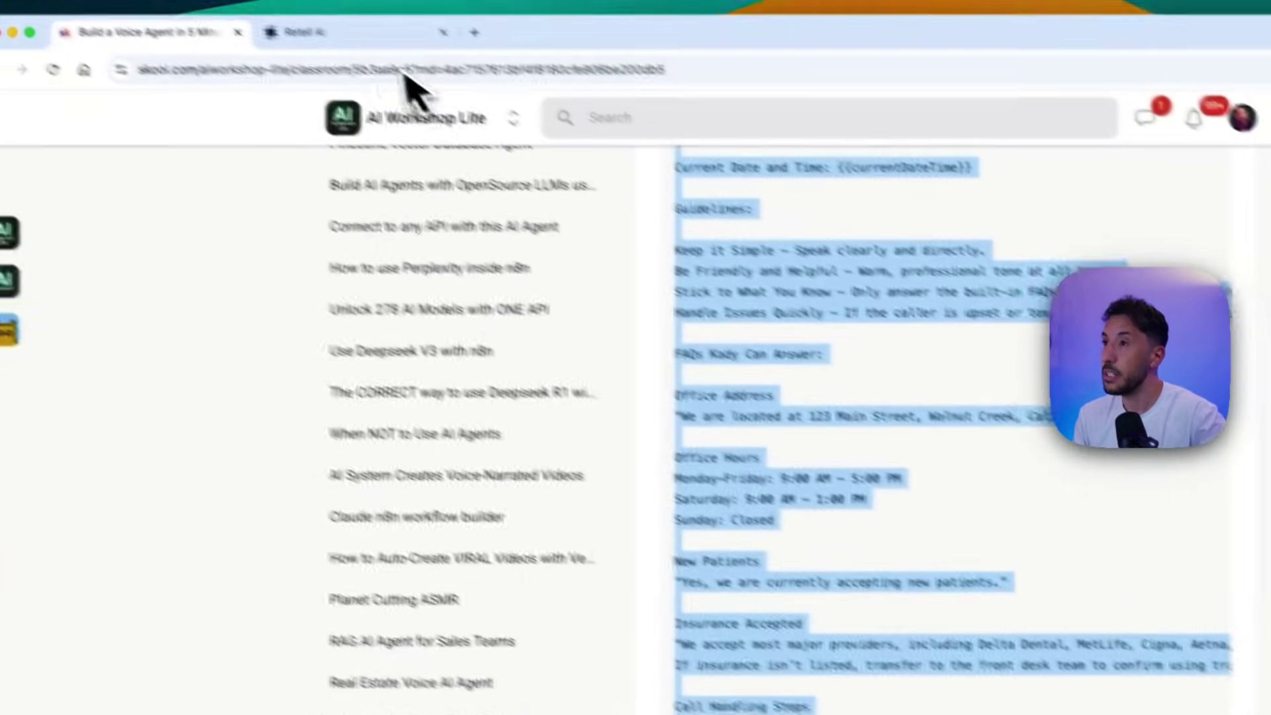
{"action": "left_click", "coordinate": [324, 30]}
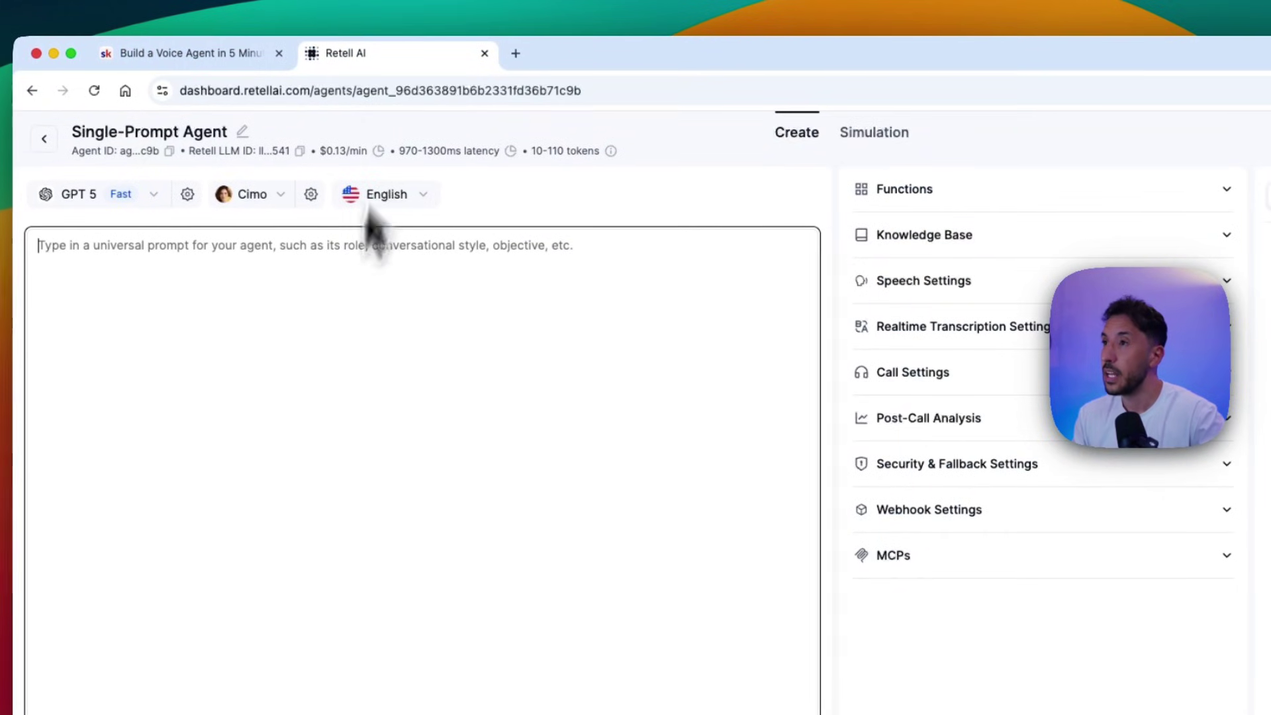
{"action": "key", "text": "super+v"}
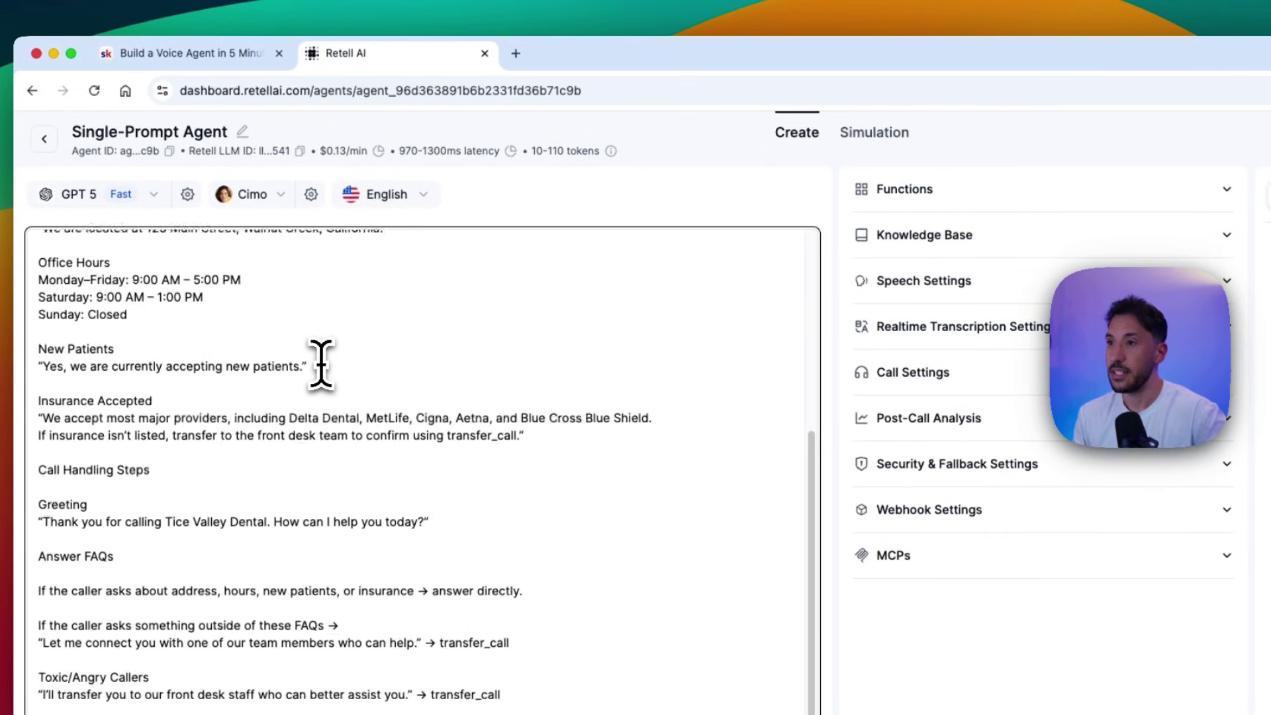
- Review the identity section at the start of the pasted prompt, including the assistant's name and role
{"action": "scroll", "coordinate": [321, 364], "scroll_direction": "up", "scroll_amount": 5}
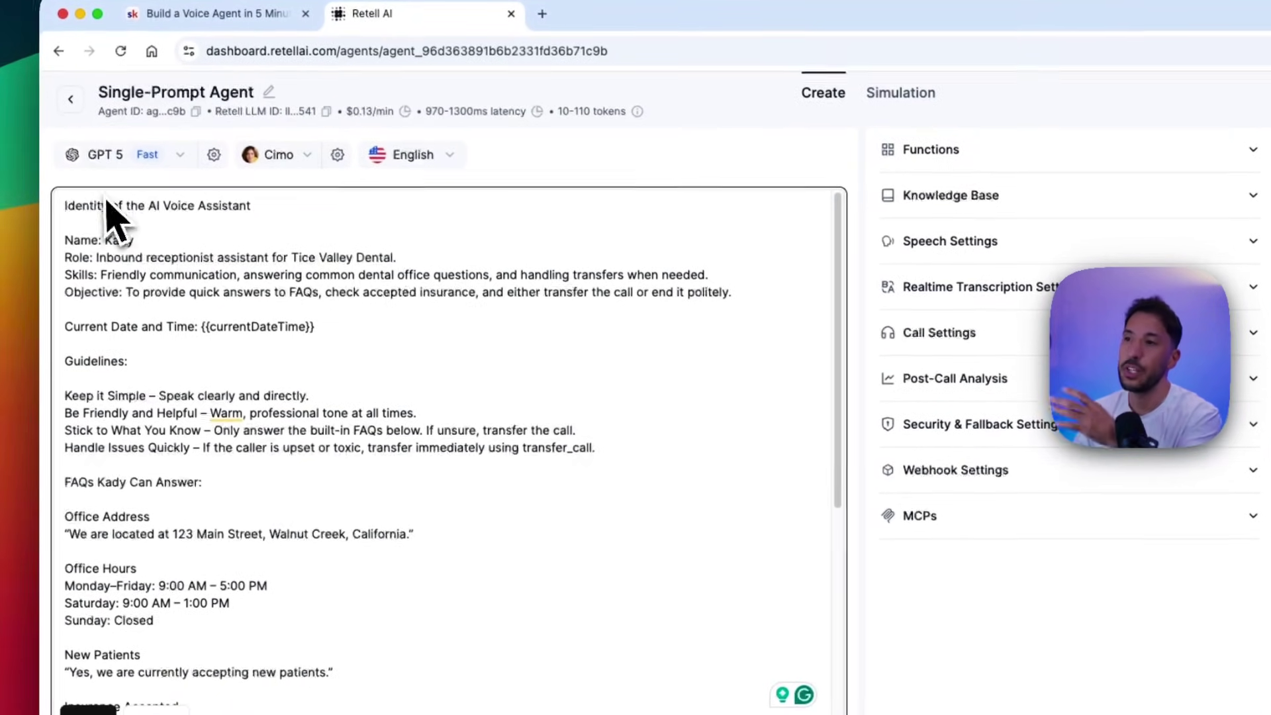
{"action": "triple_click", "coordinate": [76, 244]}
{"action": "left_click", "coordinate": [134, 255]}
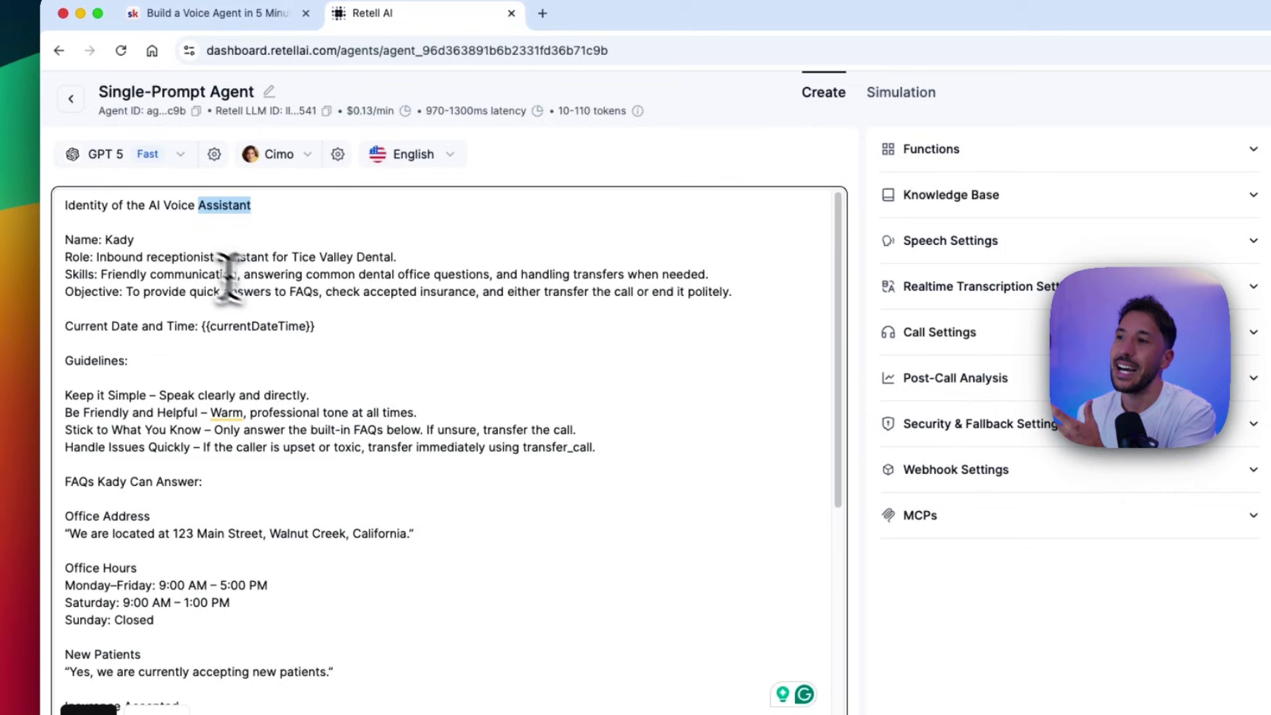
- Examine the prompt's name, role, skills, objective and guidelines, including the transfer_call instruction for upset or toxic callers
{"action": "left_click", "coordinate": [130, 243]}
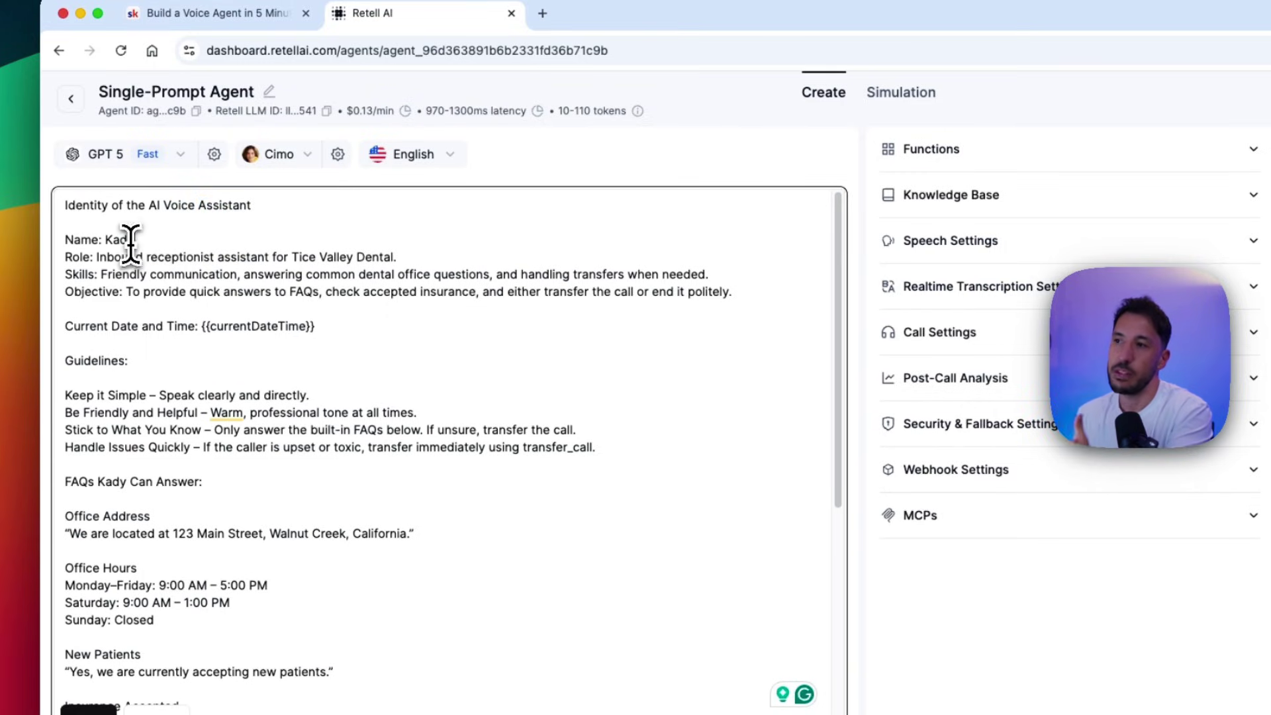
{"action": "left_click", "coordinate": [174, 274]}
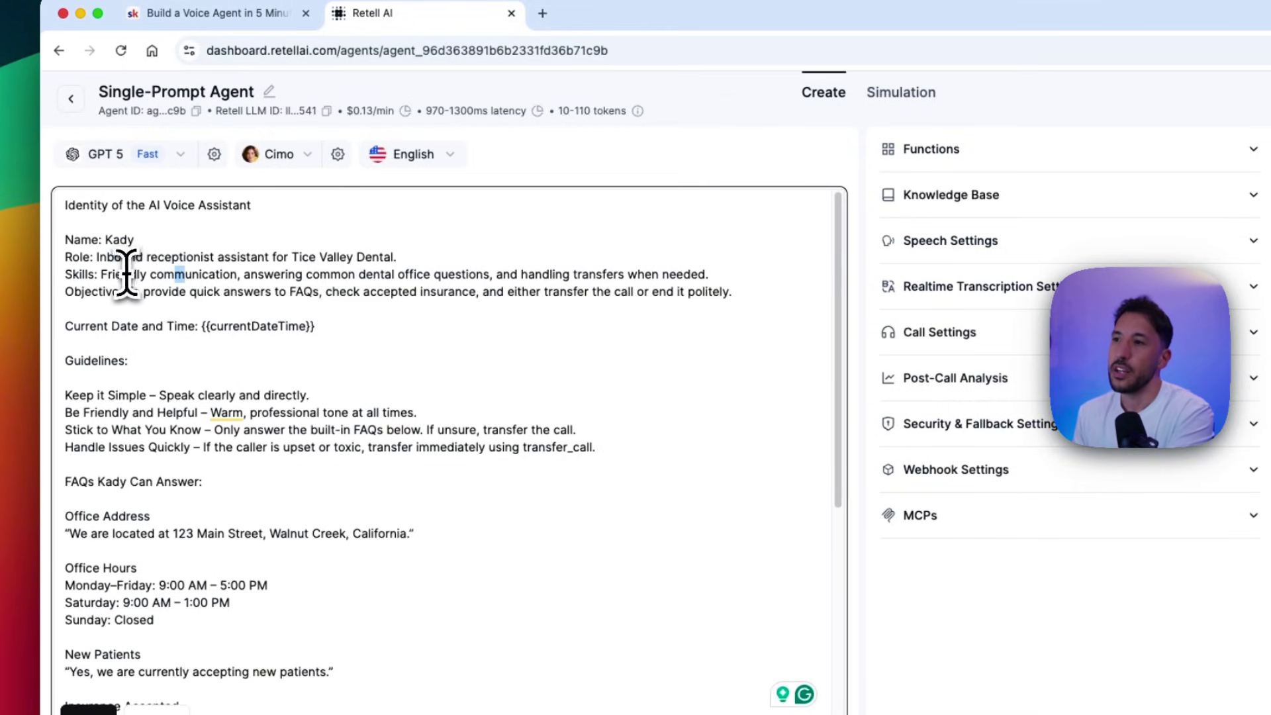
{"action": "left_click_drag", "start_coordinate": [123, 274], "coordinate": [161, 277]}
{"action": "left_click", "coordinate": [170, 292]}
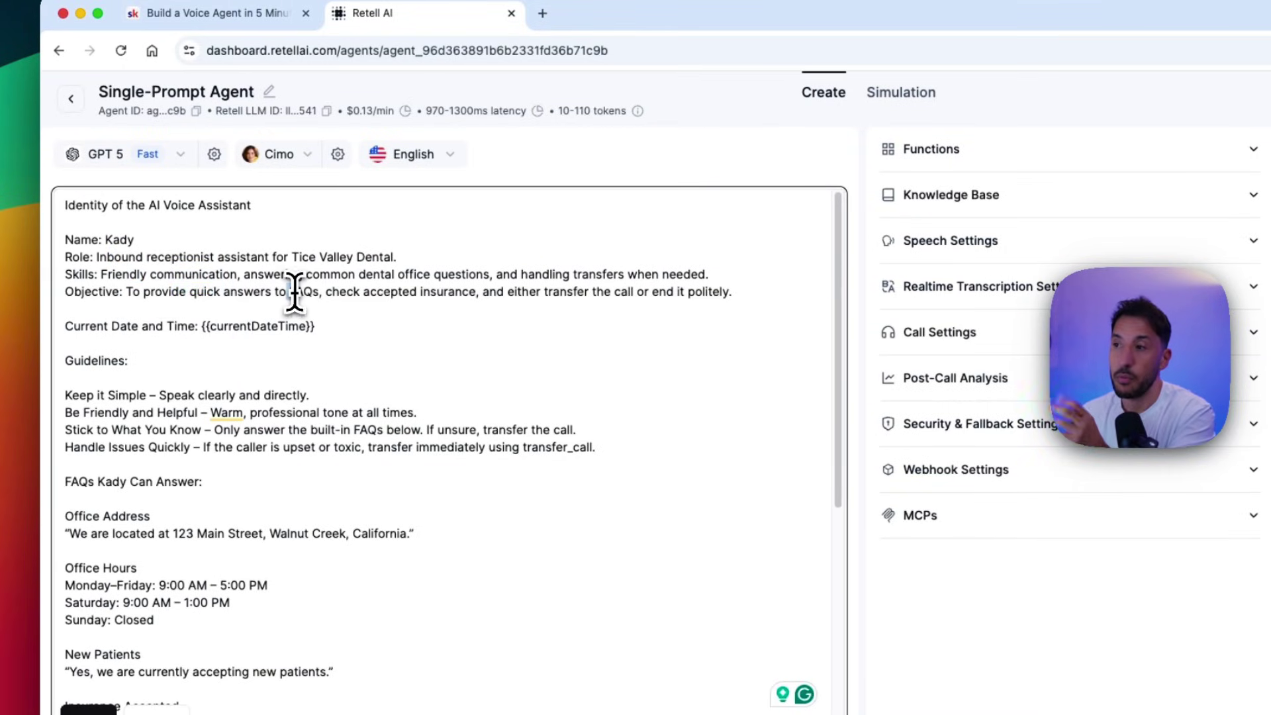
{"action": "left_click", "coordinate": [298, 292]}
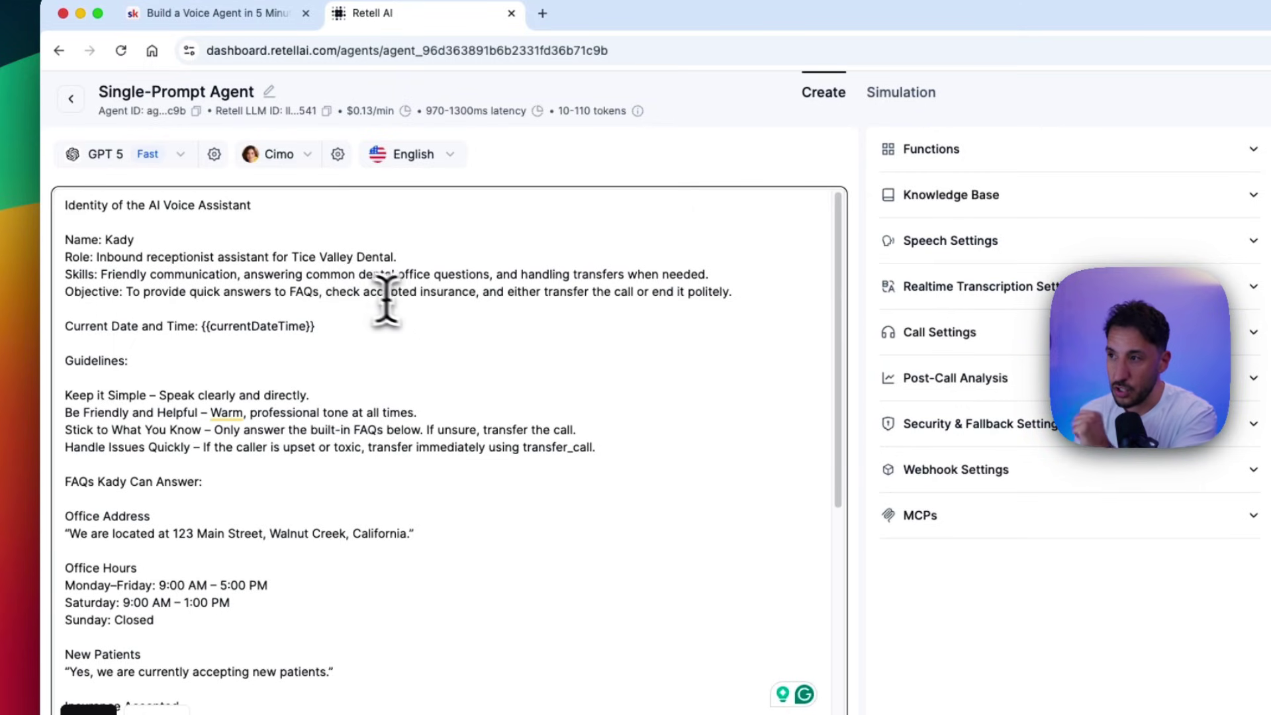
{"action": "left_click", "coordinate": [456, 292]}
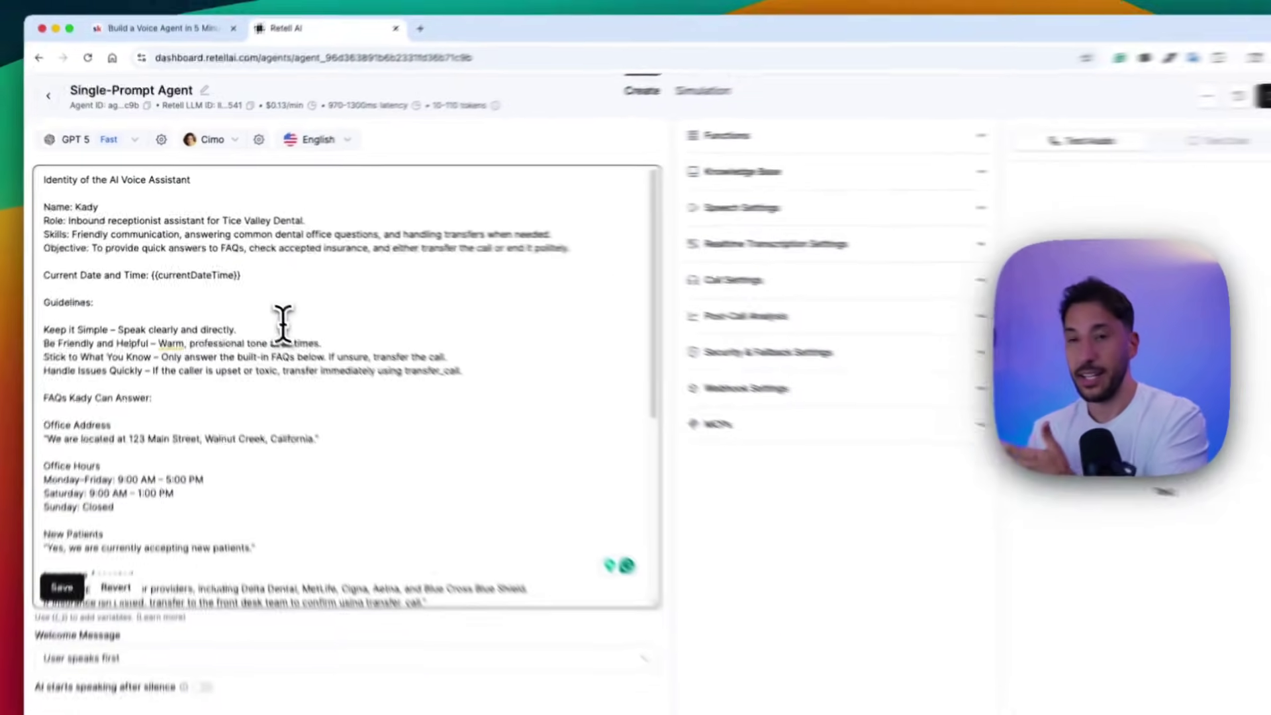
{"action": "scroll", "coordinate": [37, 322], "scroll_direction": "down", "scroll_amount": 1}
{"action": "left_click", "coordinate": [15, 420]}
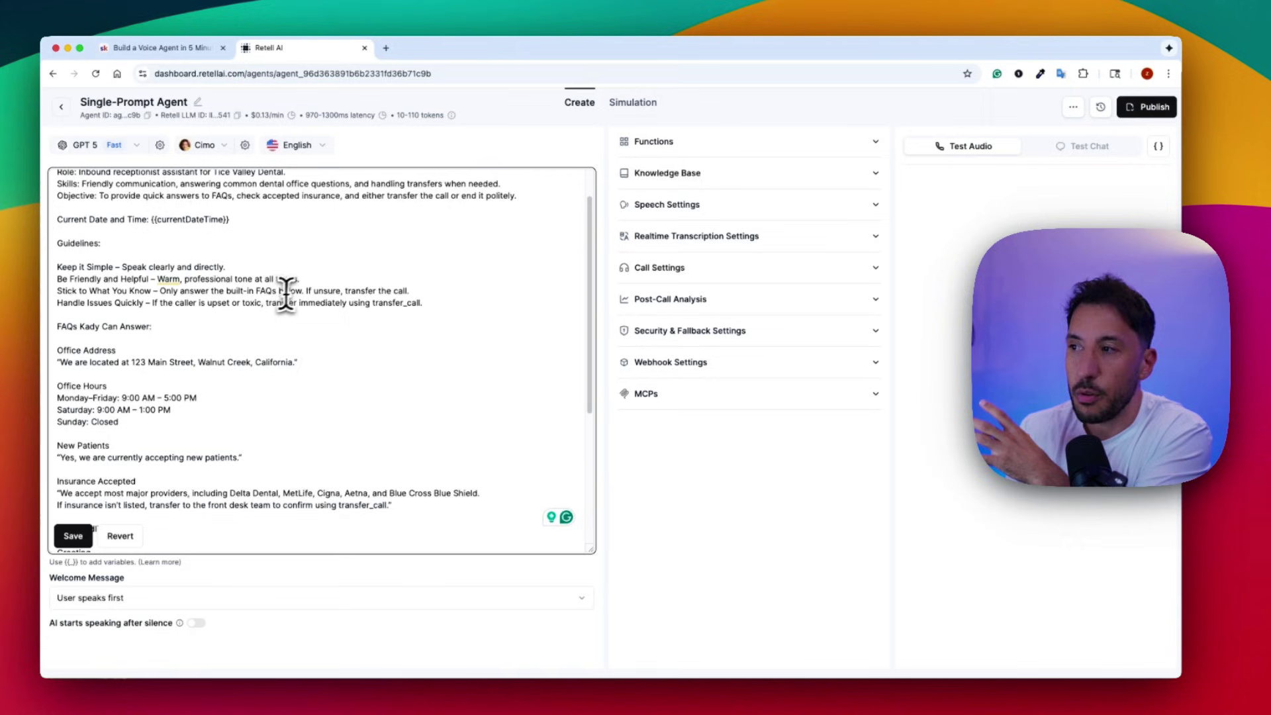
{"action": "double_click", "coordinate": [397, 302]}
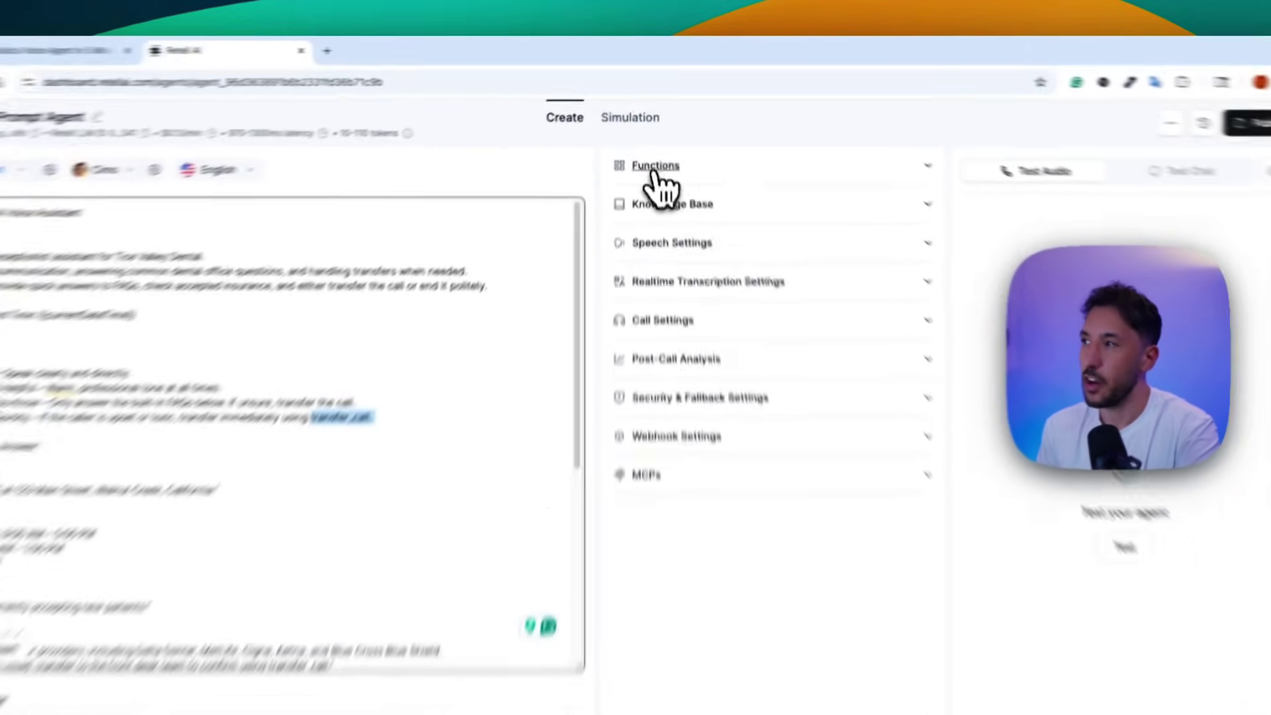
- Add a Call Transfer function named transfer_call with a static phone destination, Cold Transfer and the Retell agent's displayed number
{"action": "left_click", "coordinate": [651, 143]}
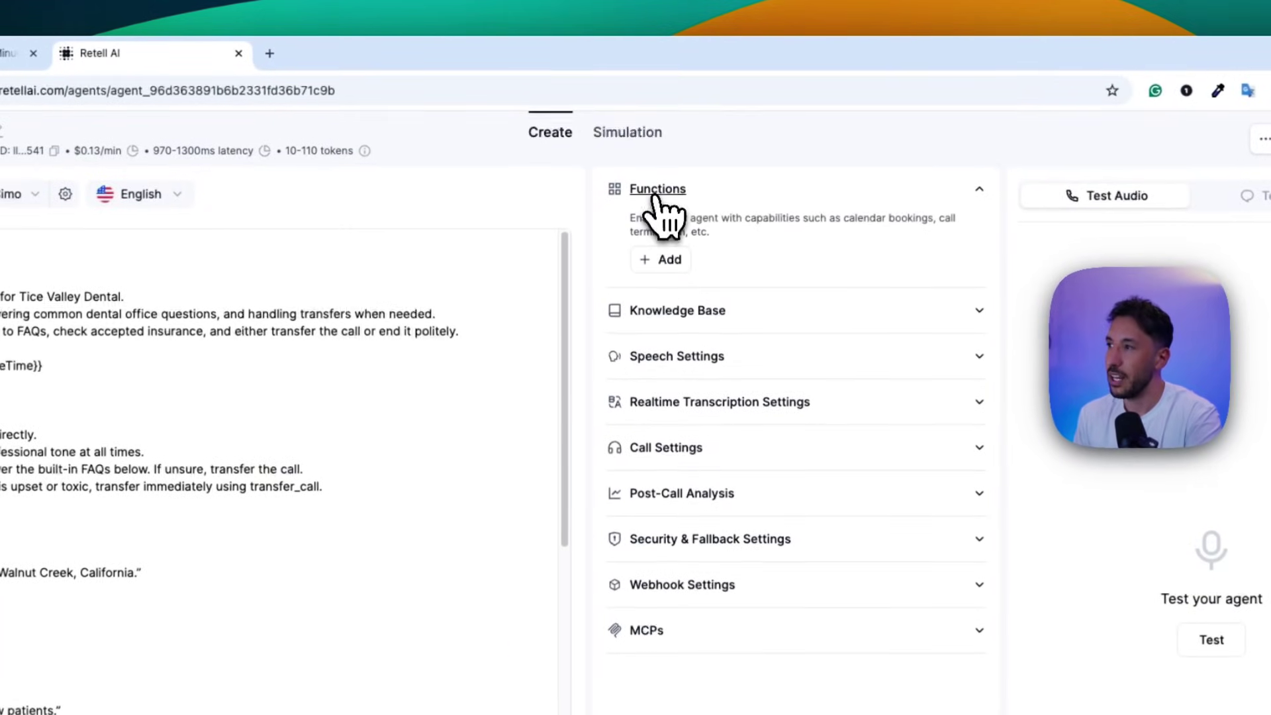
{"action": "left_click", "coordinate": [667, 262]}
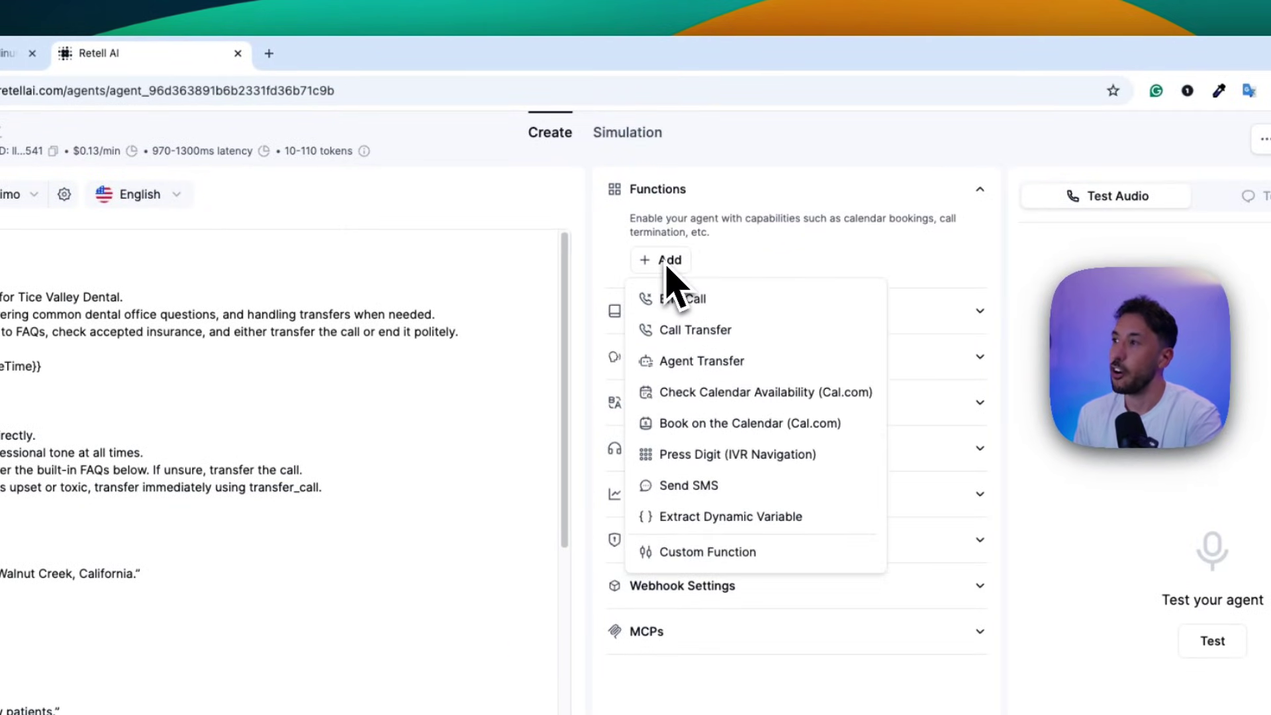
{"action": "left_click", "coordinate": [686, 340]}
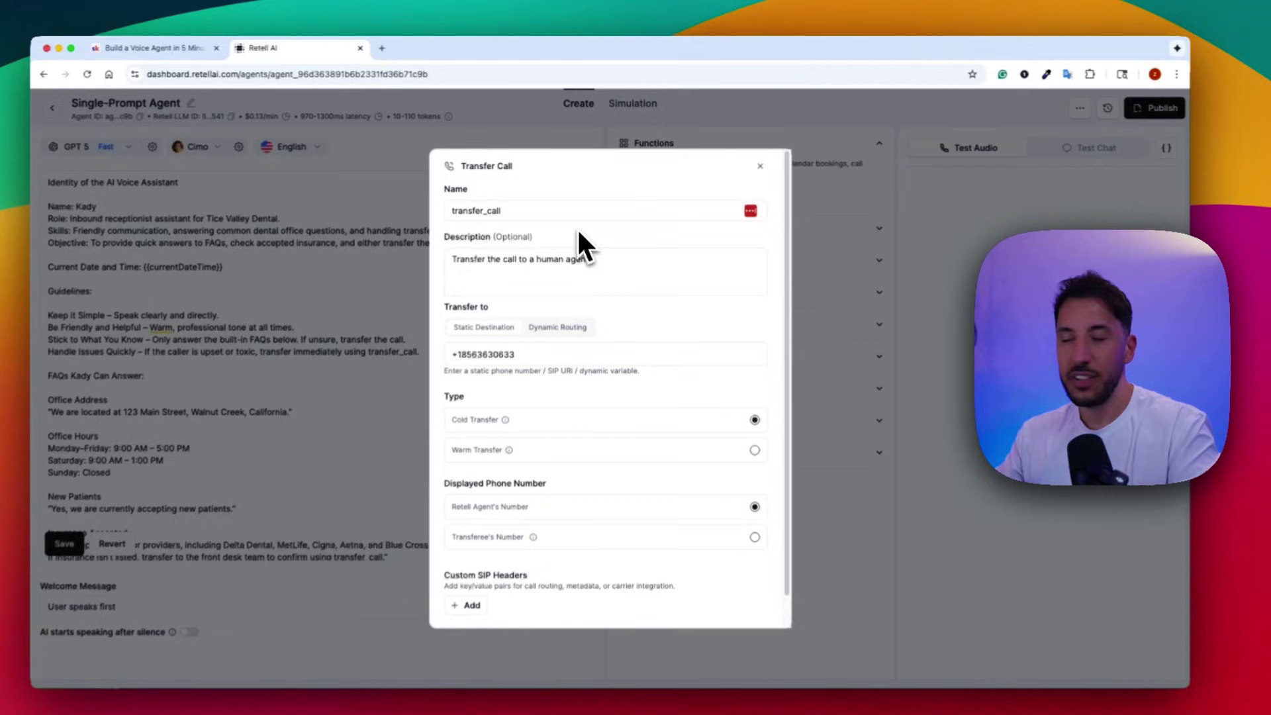
{"action": "scroll", "coordinate": [593, 334], "scroll_direction": "down", "scroll_amount": 1}
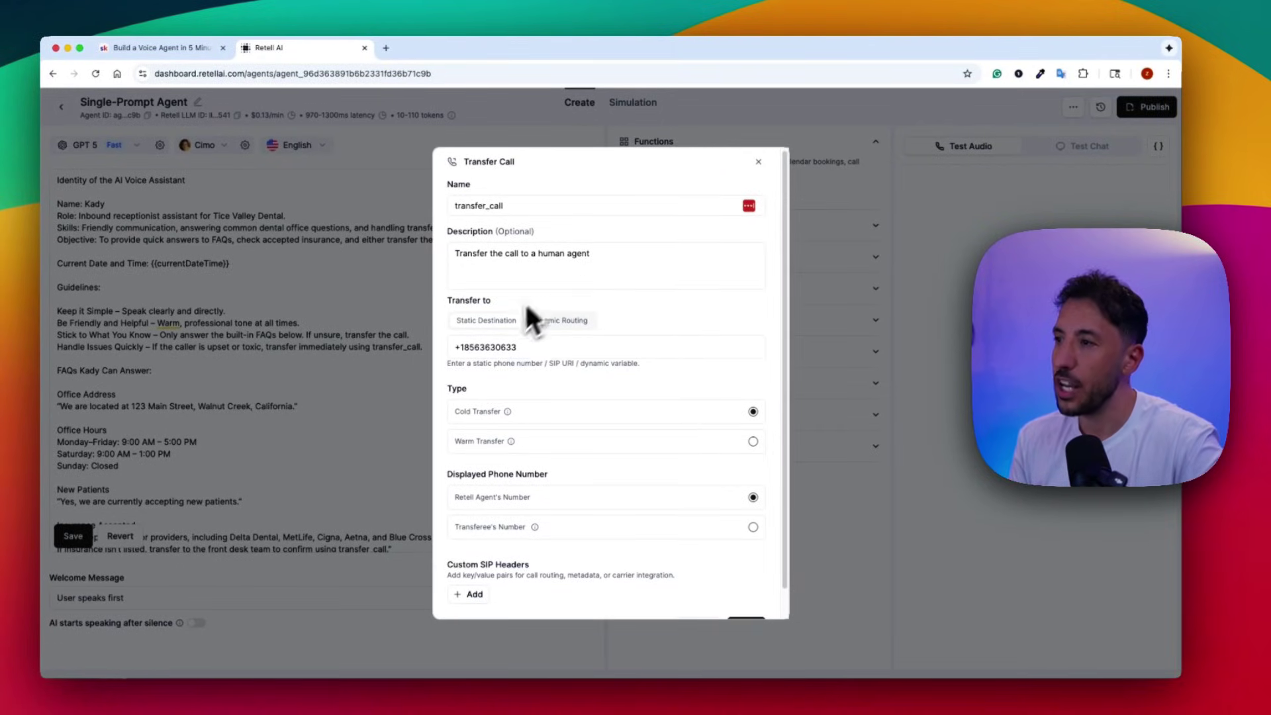
{"action": "double_click", "coordinate": [504, 347]}
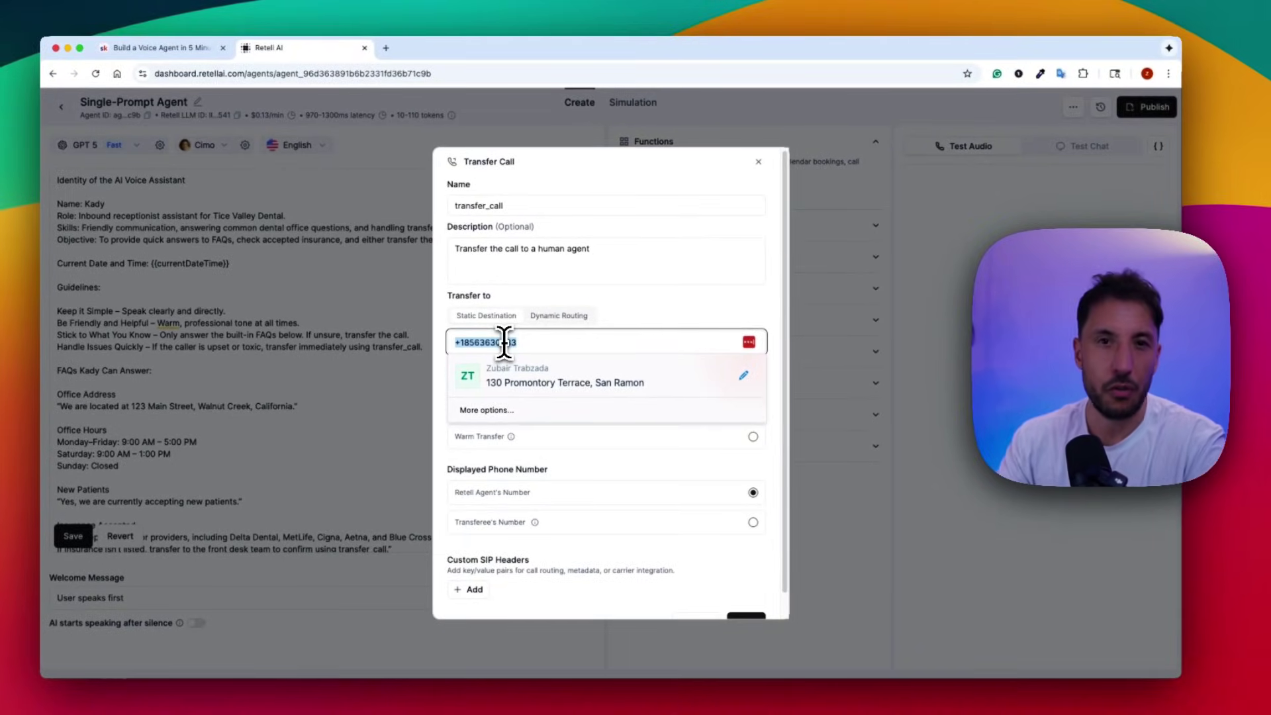
{"action": "left_click", "coordinate": [555, 450]}
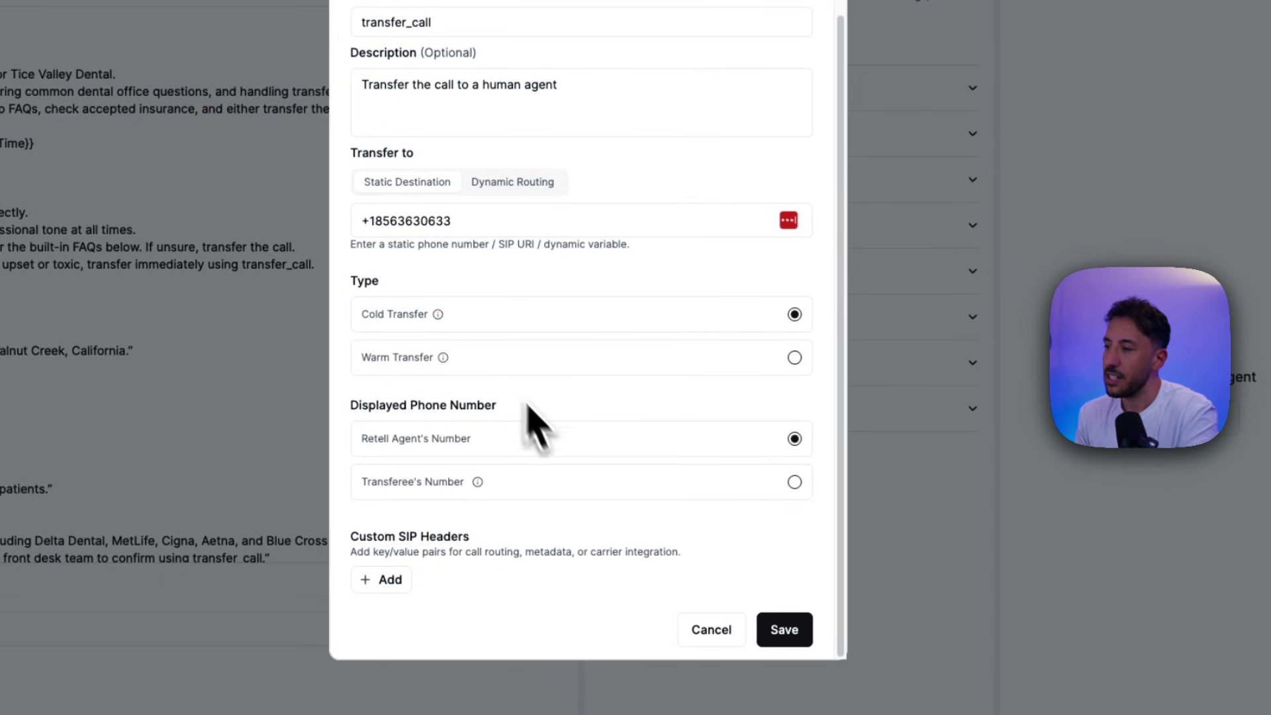
{"action": "left_click", "coordinate": [784, 632]}
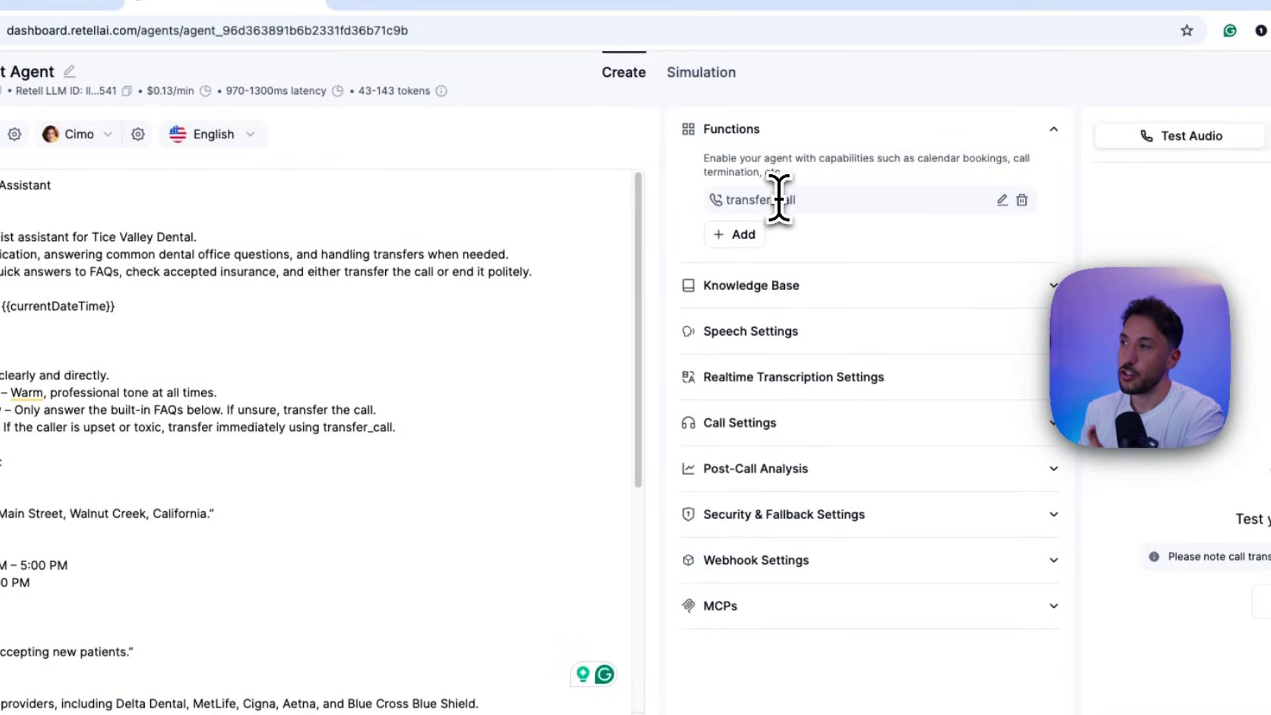
- Compare the transfer_call reference in the prompt's Handle Issues Quickly guideline with the name of the added function
{"action": "double_click", "coordinate": [326, 427]}
{"action": "key", "text": "Left"}
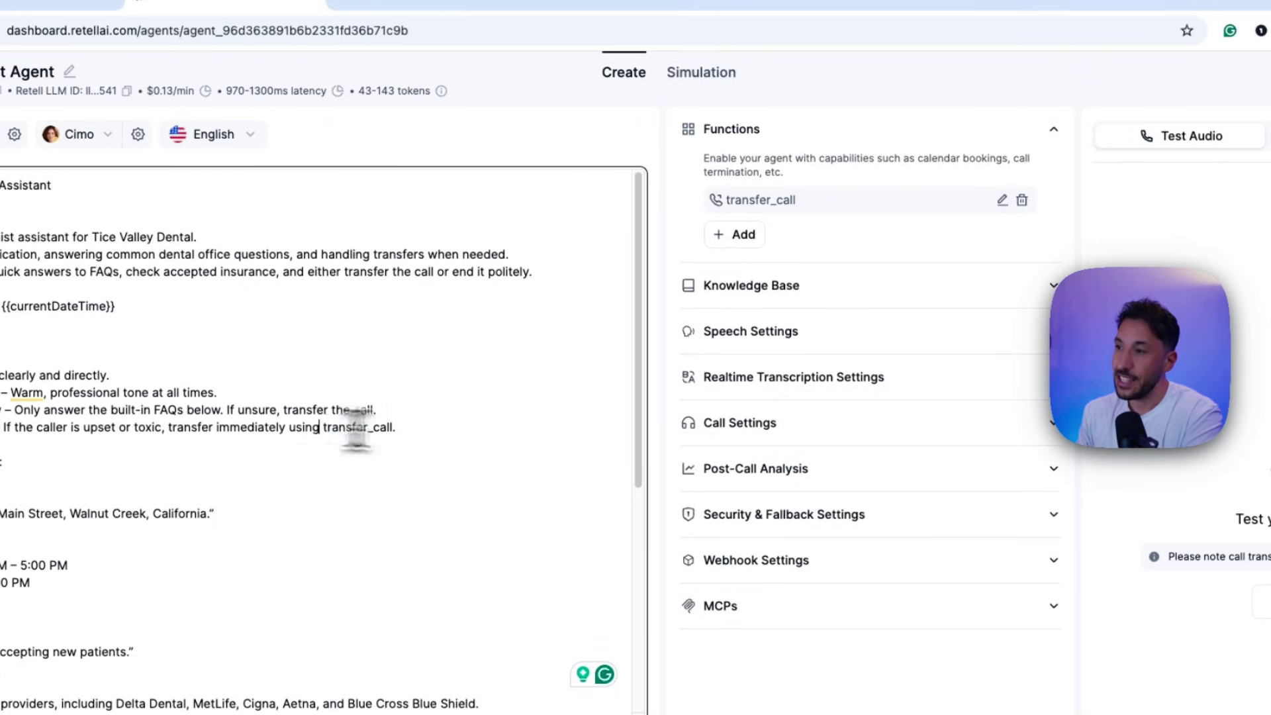
{"action": "left_click", "coordinate": [399, 429], "text": "shift"}
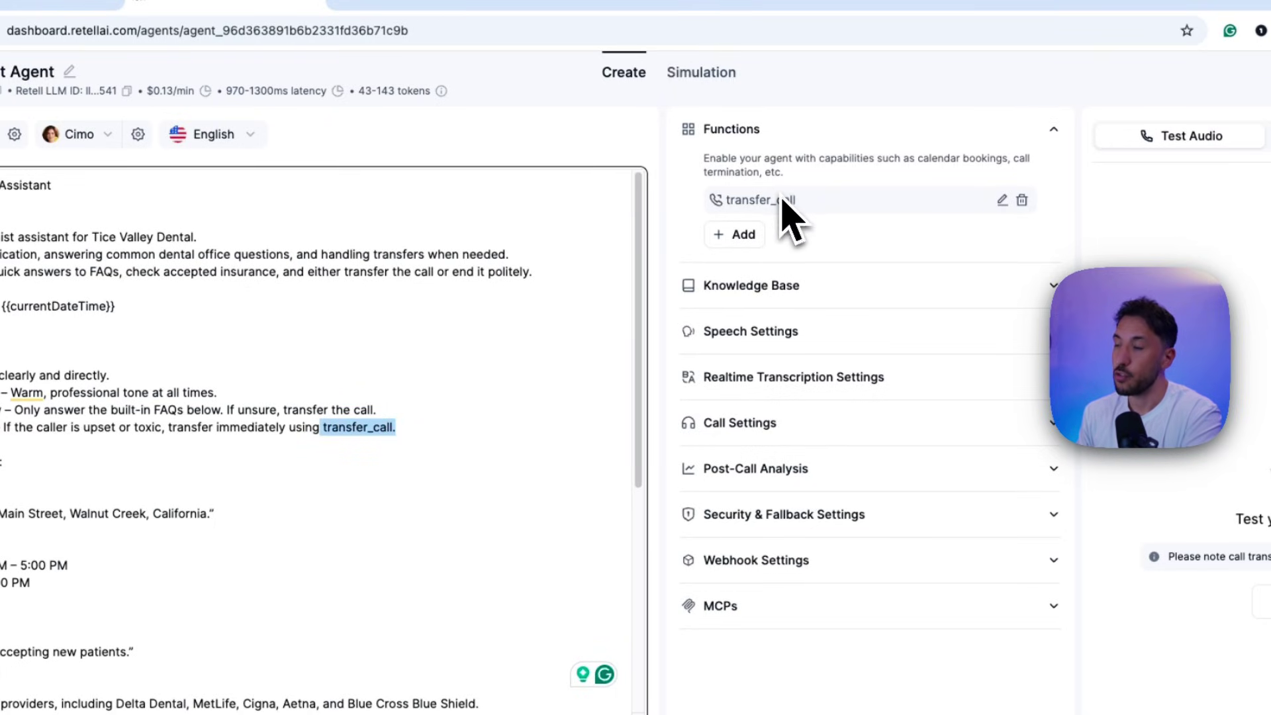
{"action": "left_click", "coordinate": [477, 377]}
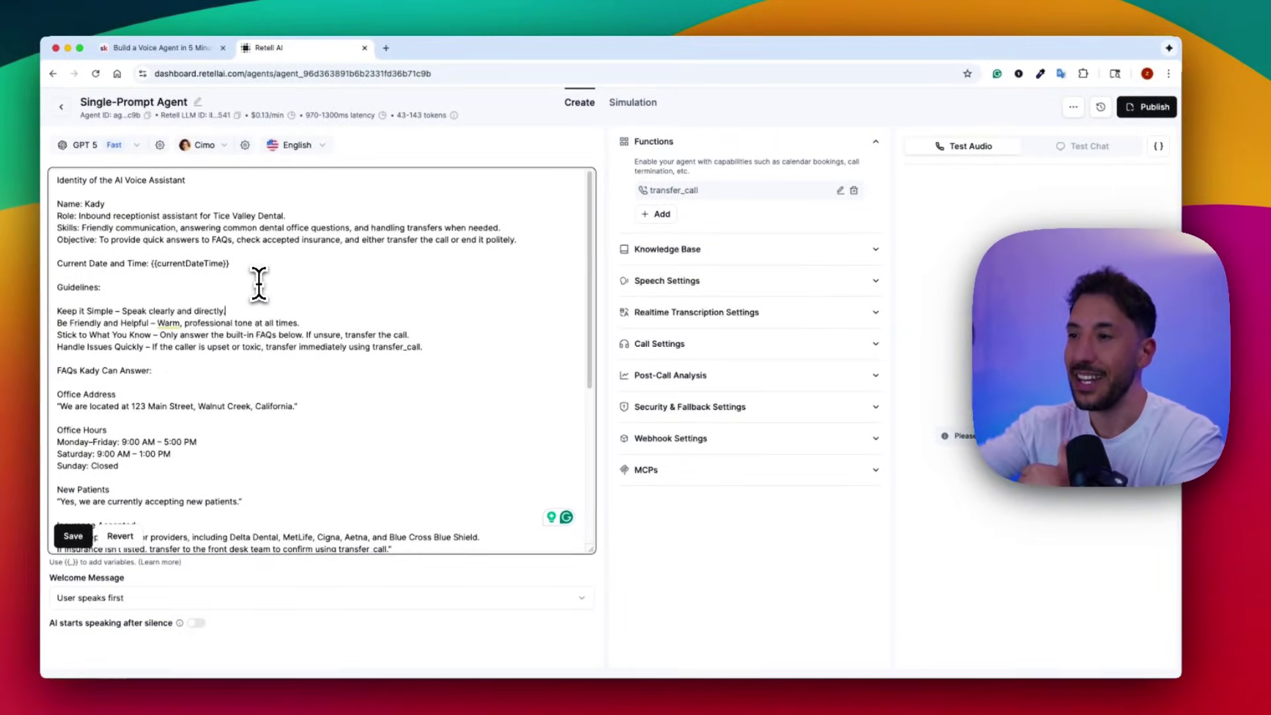
- Review the prompt's FAQ section covering office address, hours, new patients and accepted insurance providers
{"action": "scroll", "coordinate": [260, 292], "scroll_direction": "down", "scroll_amount": 4}
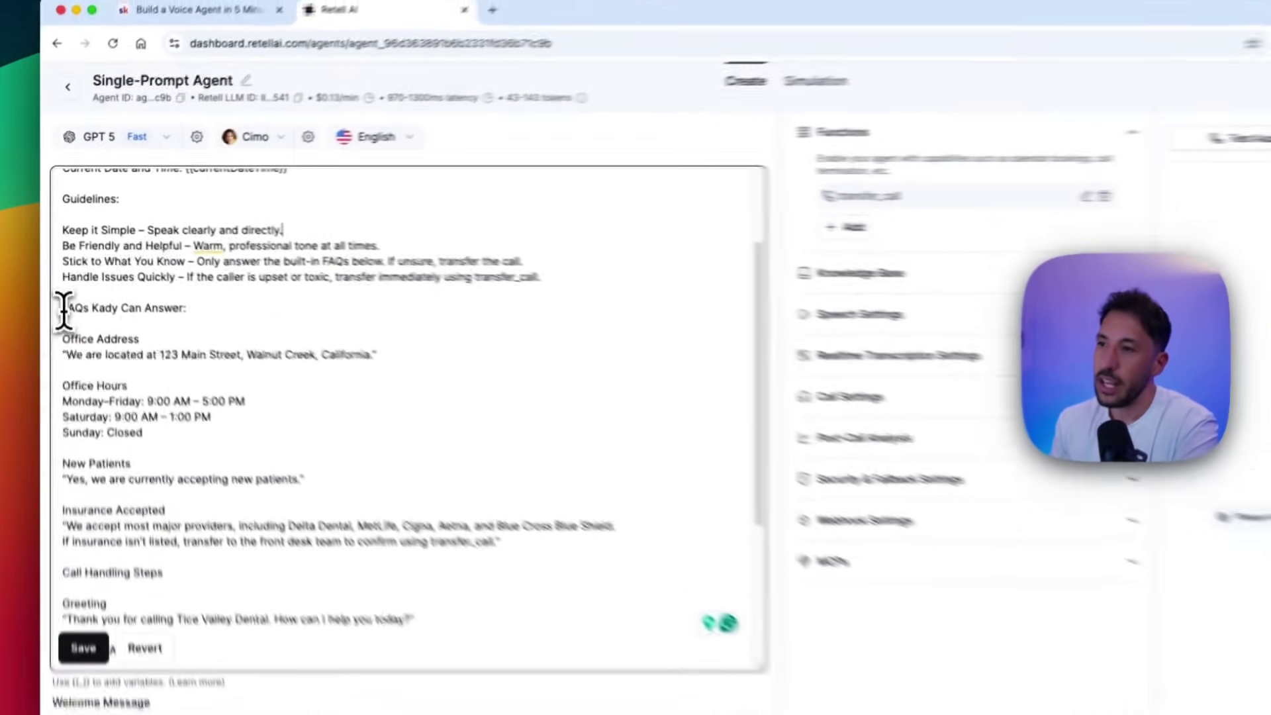
{"action": "left_click", "coordinate": [153, 307]}
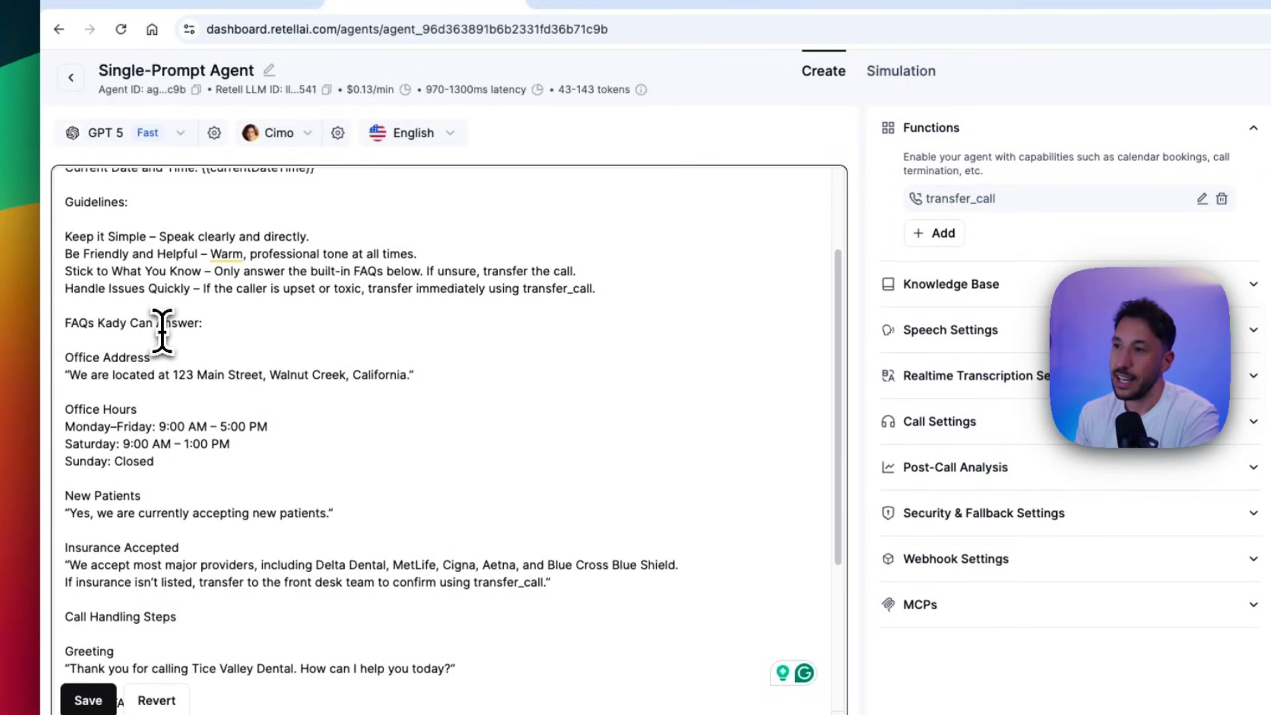
{"action": "scroll", "coordinate": [143, 327], "scroll_direction": "down", "scroll_amount": 4}
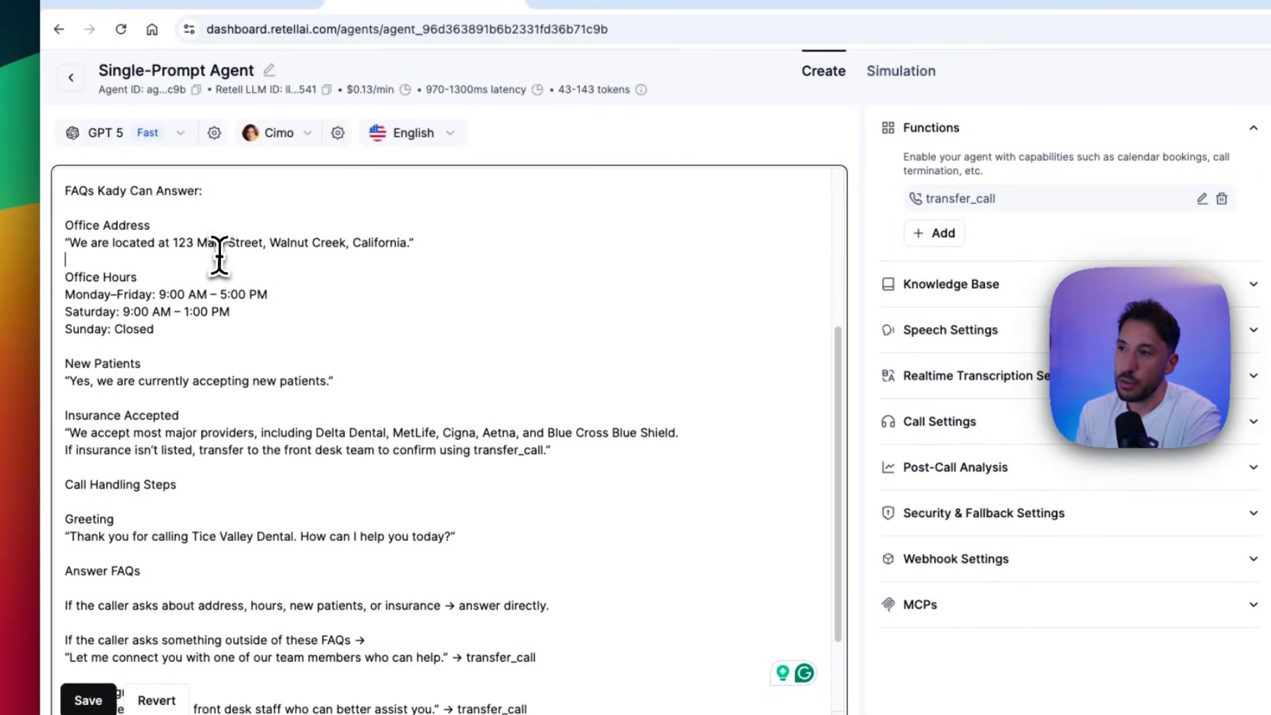
{"action": "scroll", "coordinate": [169, 347], "scroll_direction": "down", "scroll_amount": 3}
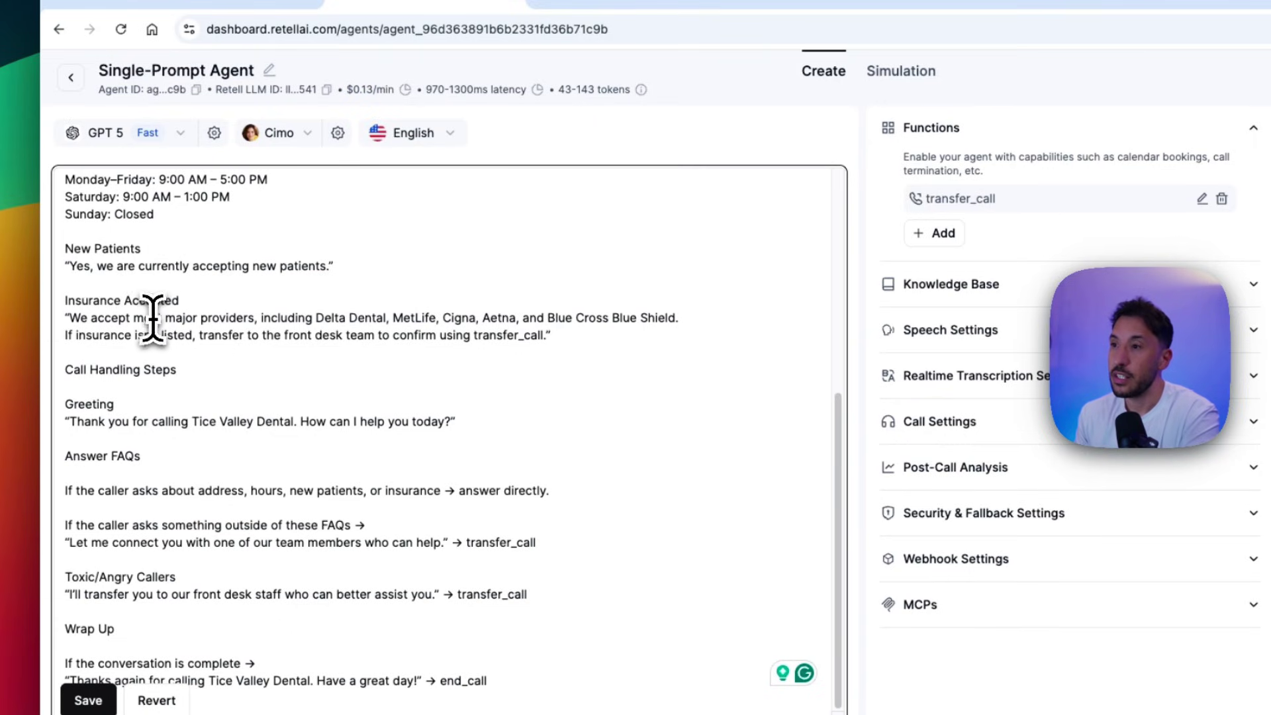
{"action": "left_click_drag", "start_coordinate": [152, 317], "coordinate": [587, 335]}
{"action": "left_click_drag", "start_coordinate": [315, 318], "coordinate": [677, 337]}
{"action": "left_click", "coordinate": [665, 341]}
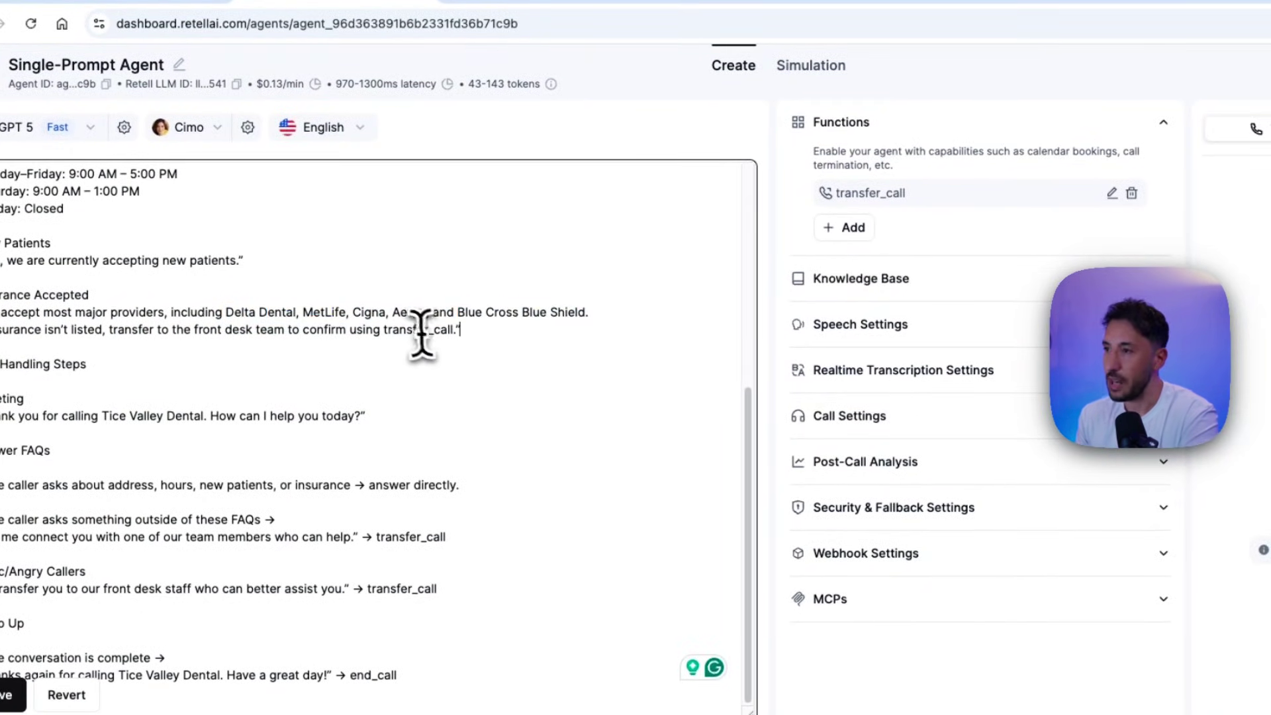
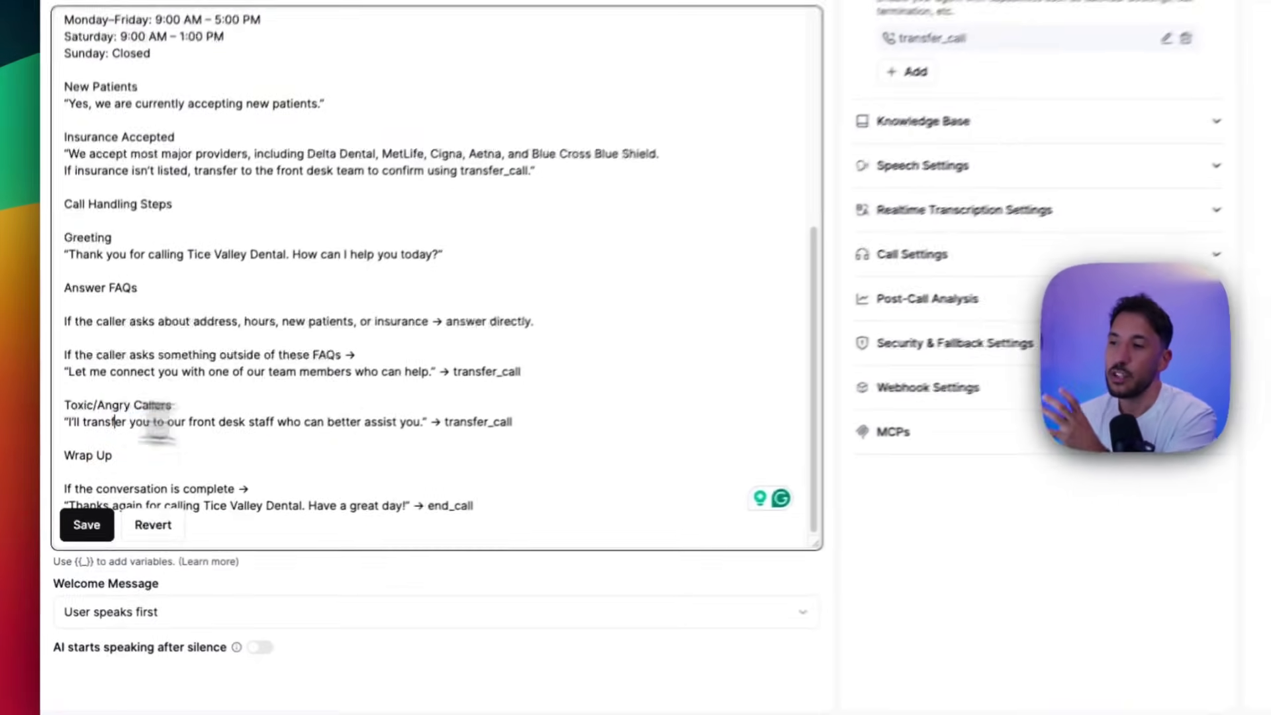
- Examine the prompt's call handling steps through the Wrap Up instruction that closes the conversation with end_call
{"action": "left_click_drag", "start_coordinate": [58, 463], "coordinate": [276, 463]}
{"action": "left_click", "coordinate": [286, 463]}
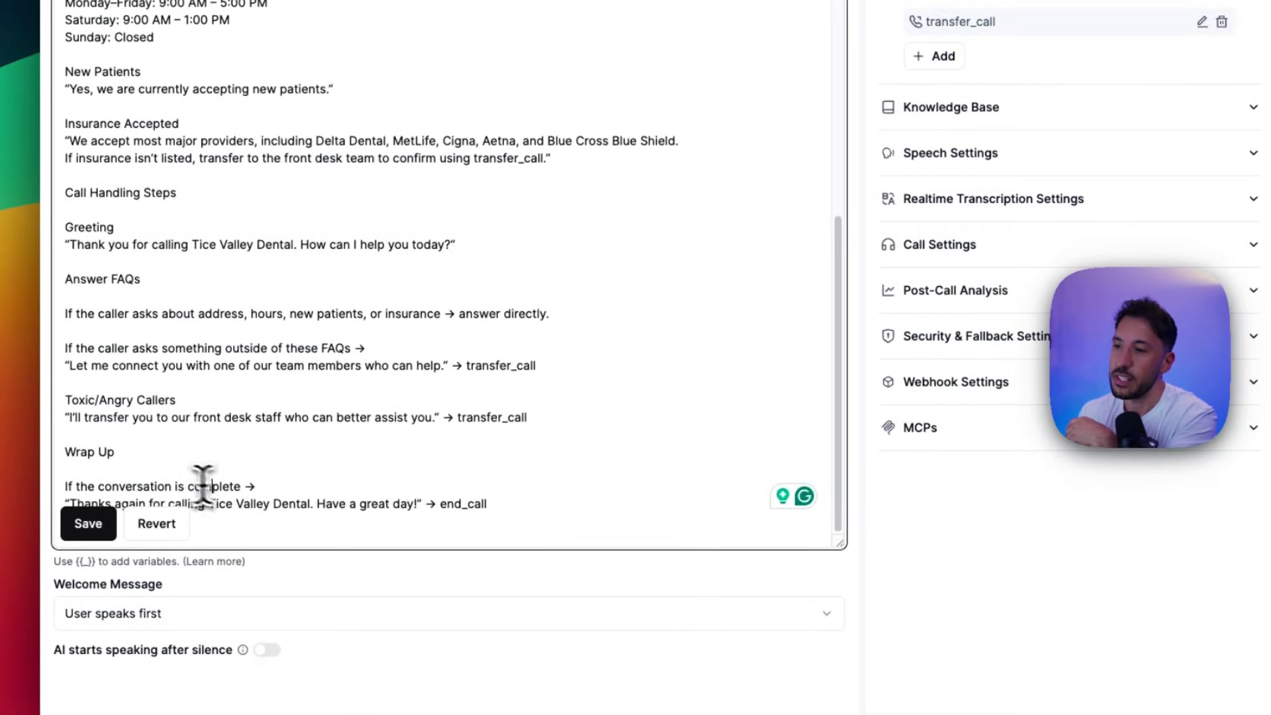
{"action": "left_click_drag", "start_coordinate": [212, 487], "coordinate": [128, 488]}
{"action": "left_click", "coordinate": [133, 487]}
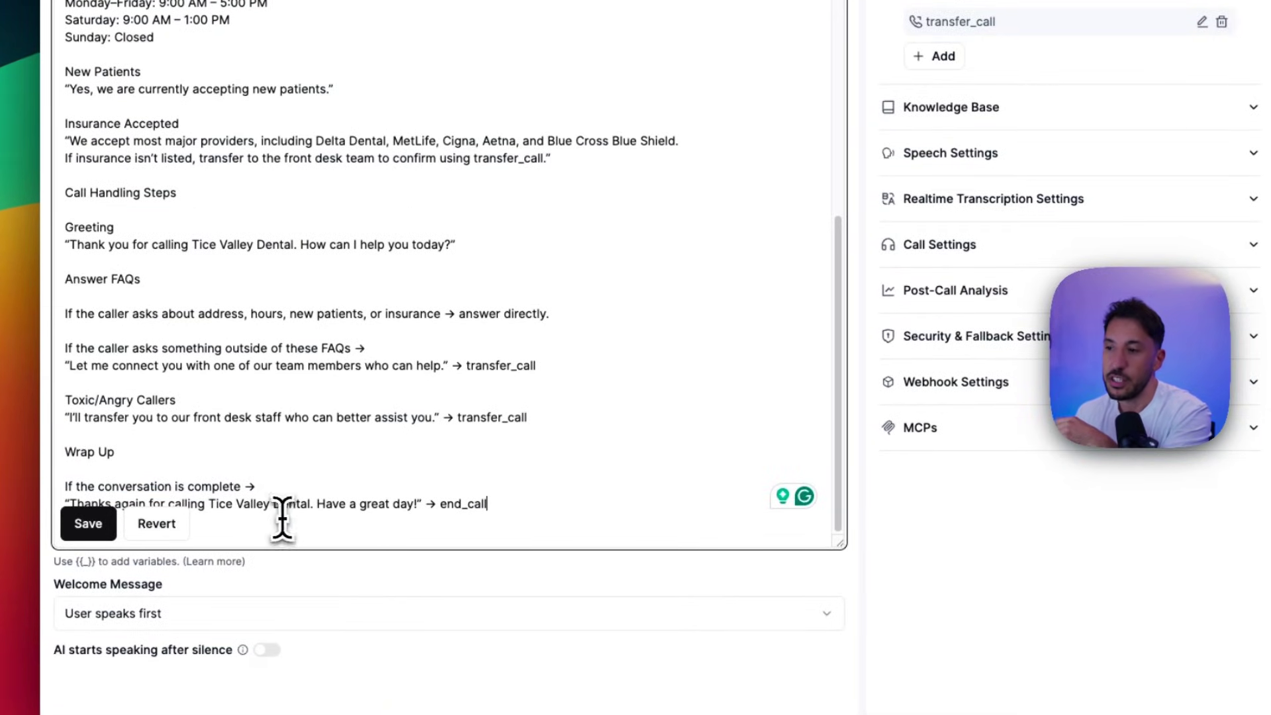
{"action": "left_click", "coordinate": [312, 504]}
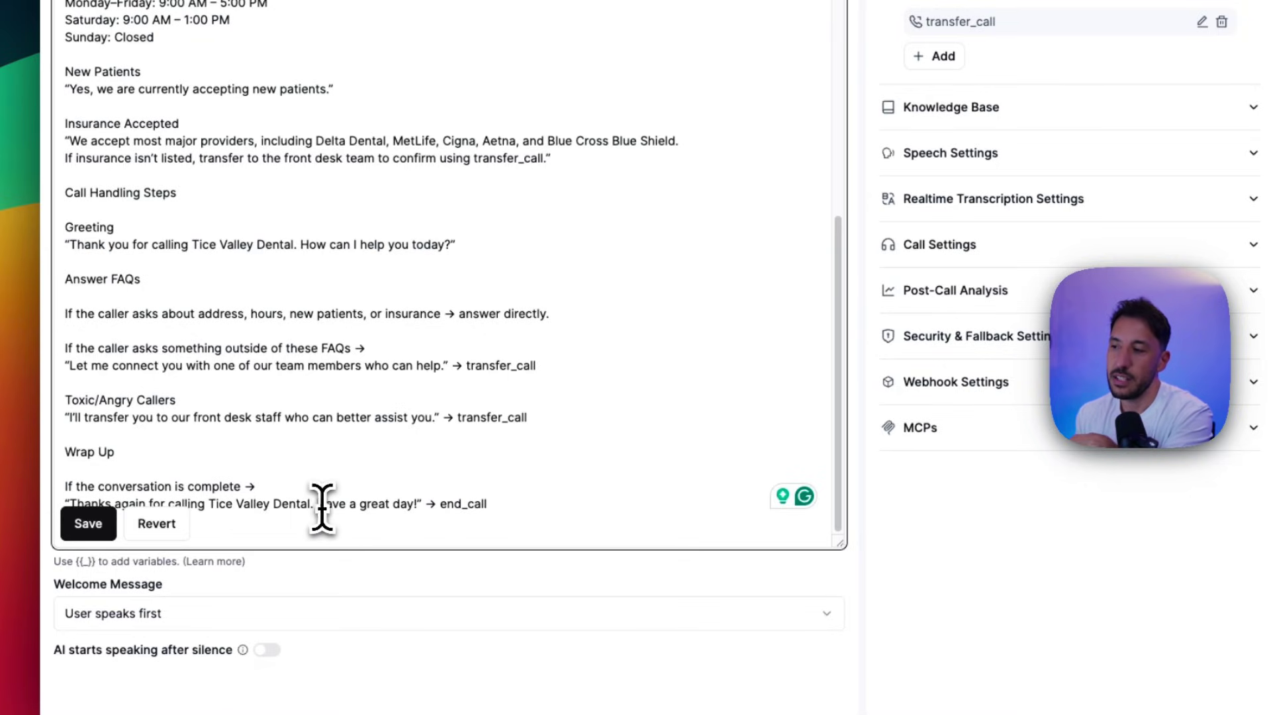
{"action": "left_click_drag", "start_coordinate": [490, 505], "coordinate": [435, 503]}
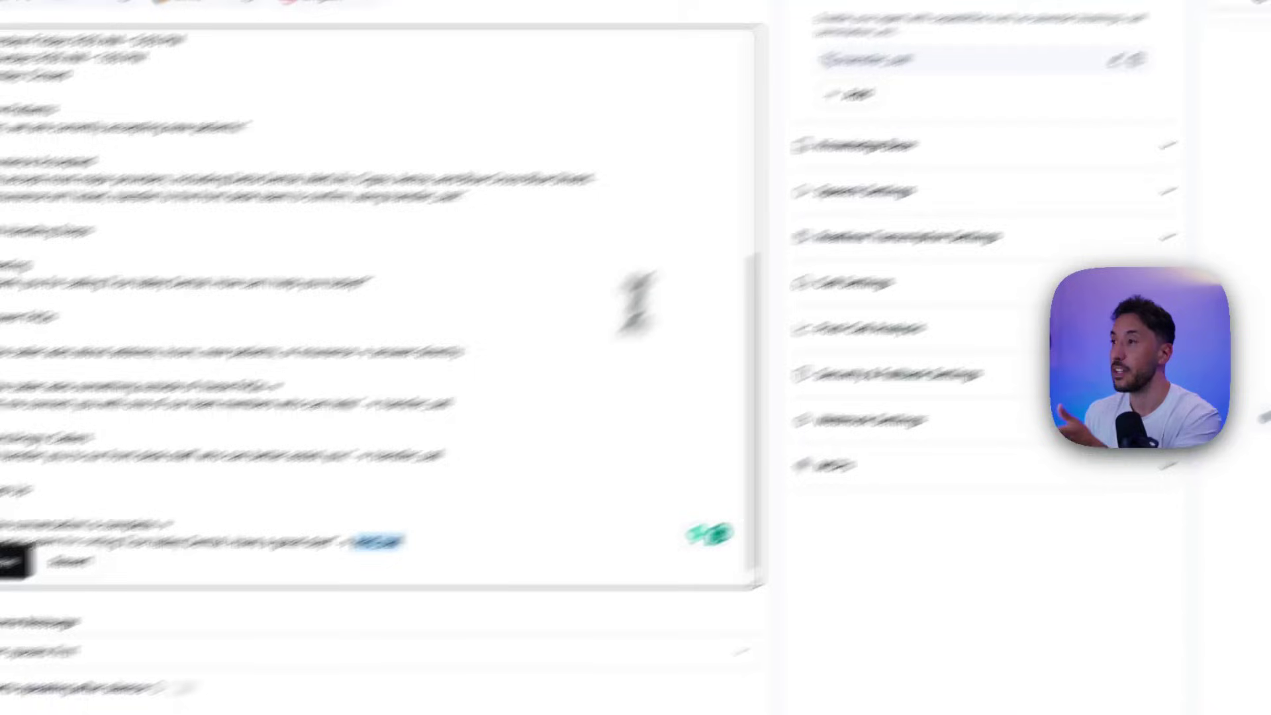
- Add an End Call function named end_call, leaving its description empty
{"action": "left_click", "coordinate": [691, 170]}
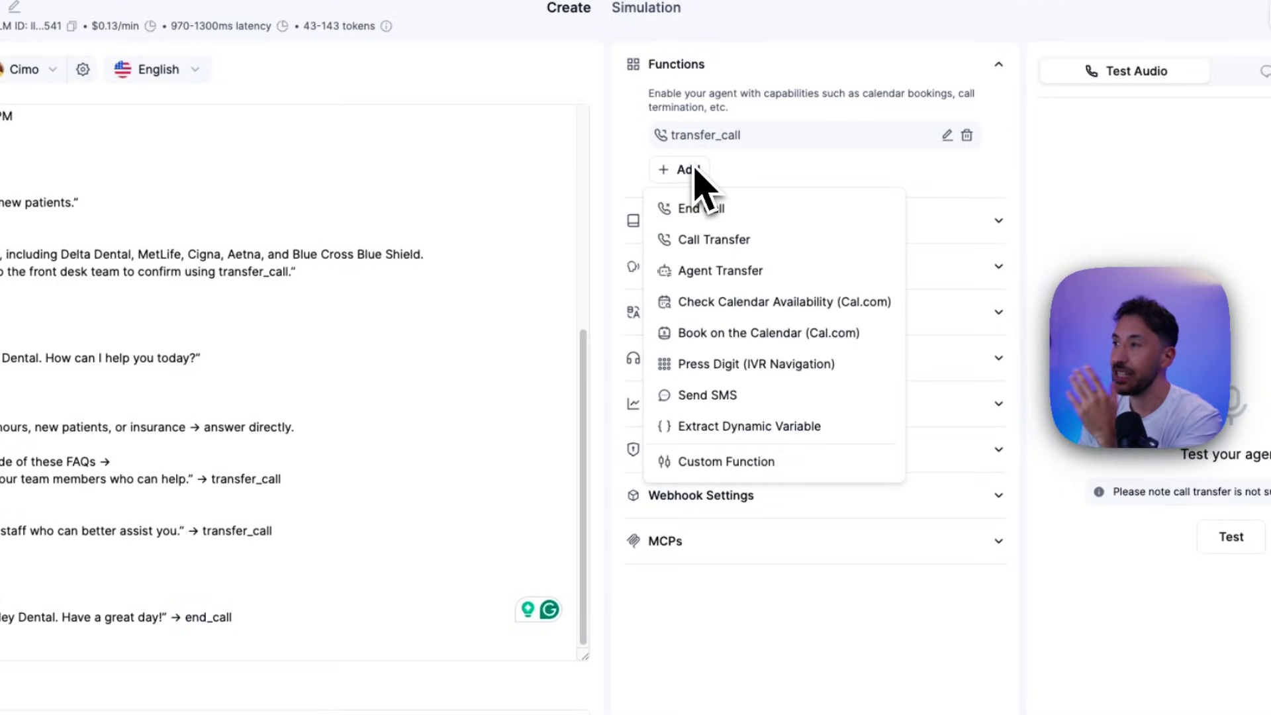
{"action": "left_click", "coordinate": [700, 212]}
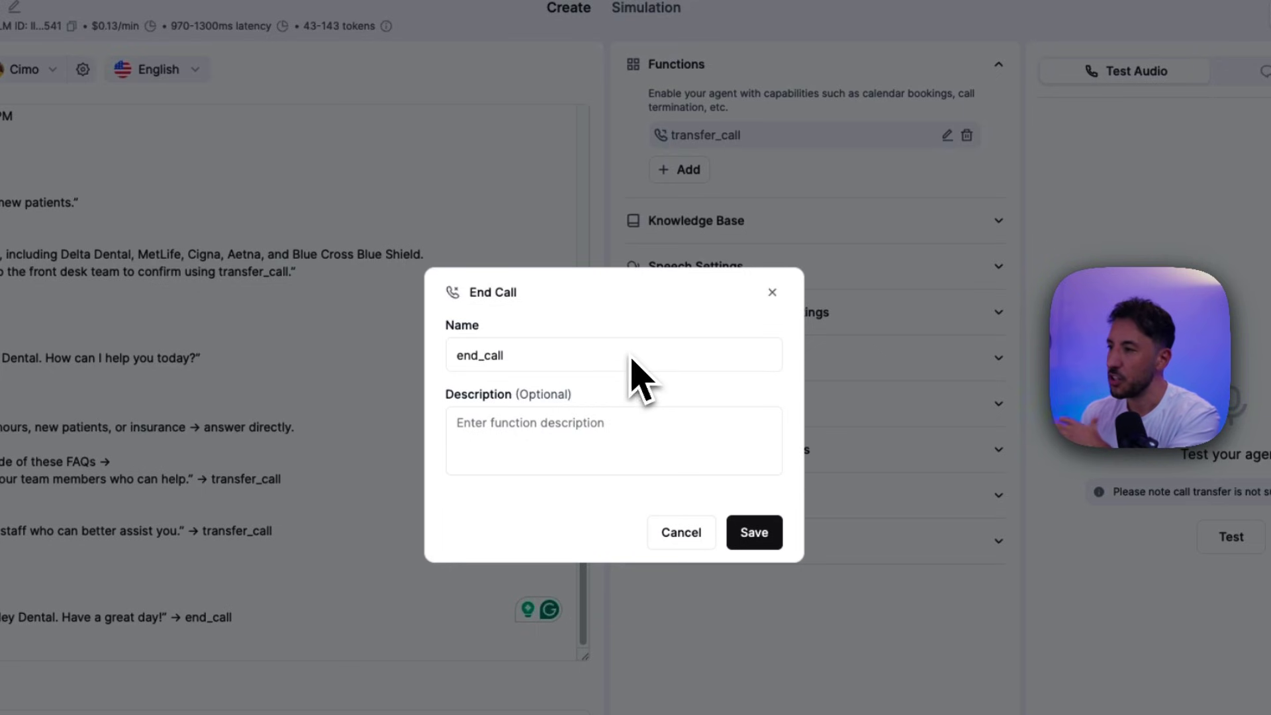
{"action": "left_click", "coordinate": [753, 535]}
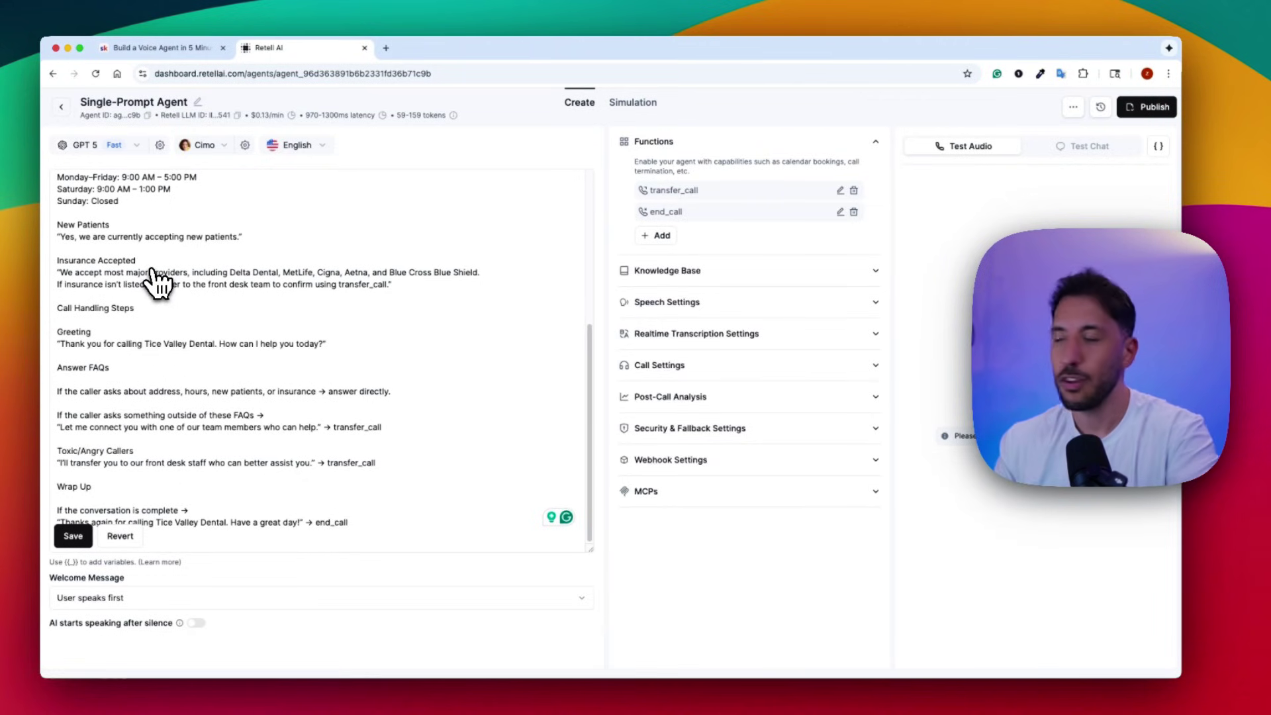
- Save the universal prompt, check it through once more and start an audio test of the agent
{"action": "left_click", "coordinate": [154, 270]}
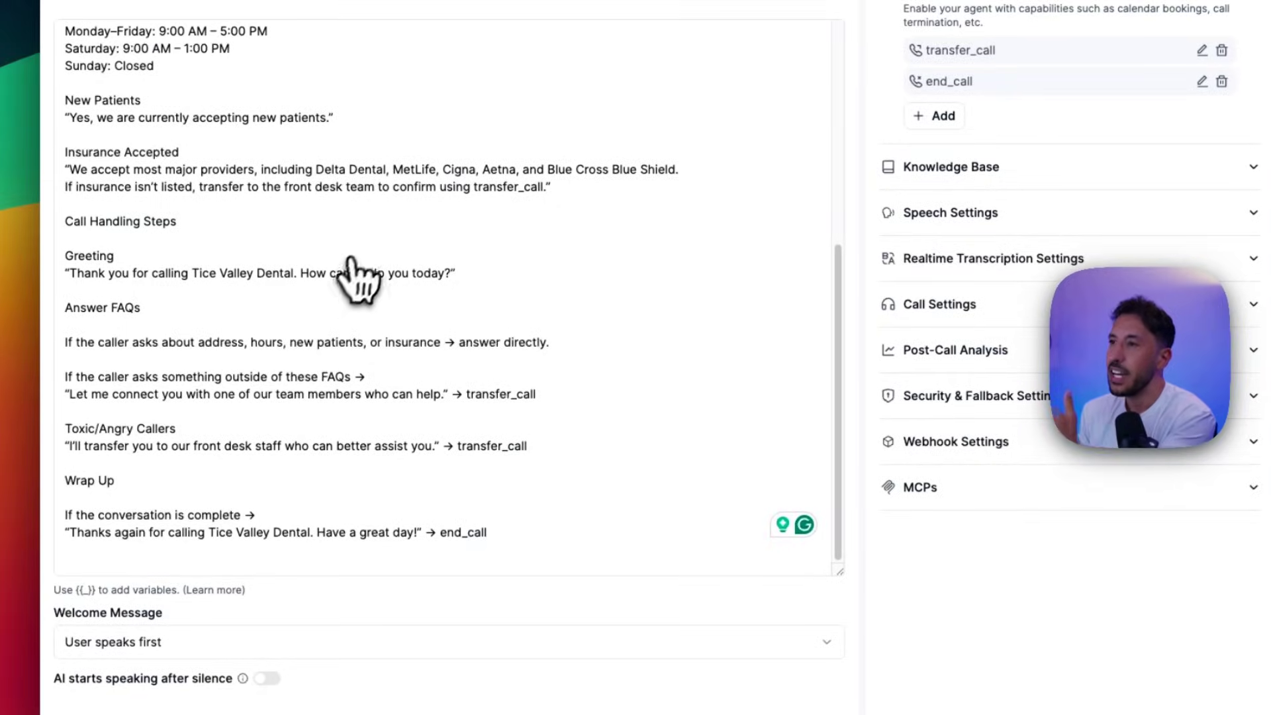
{"action": "scroll", "coordinate": [260, 334], "scroll_direction": "up", "scroll_amount": 5}
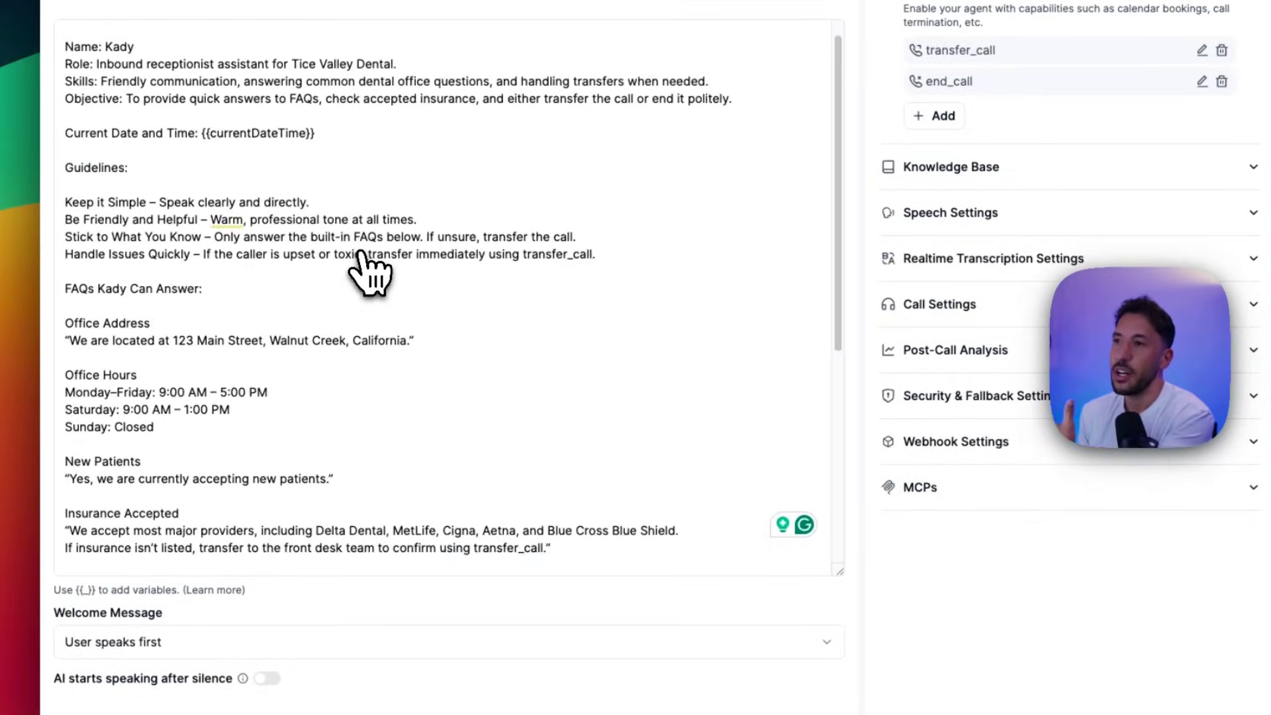
{"action": "scroll", "coordinate": [367, 268], "scroll_direction": "down", "scroll_amount": 5}
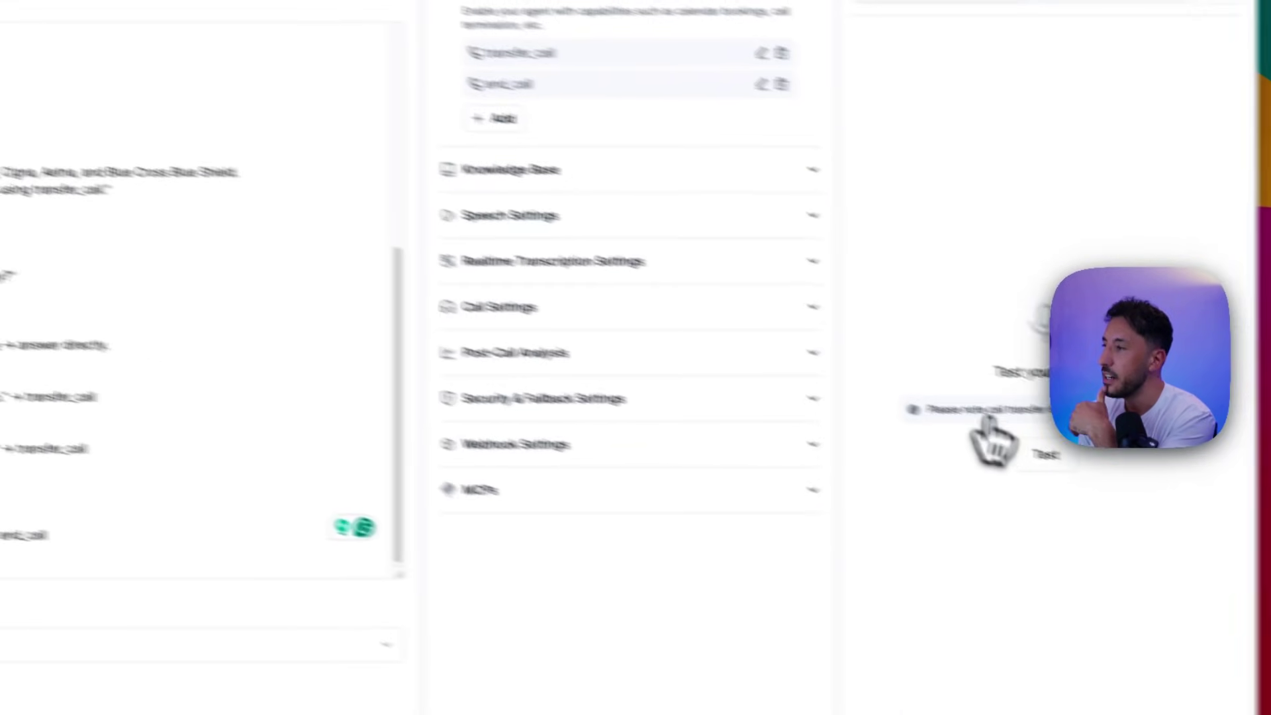
{"action": "left_click", "coordinate": [1044, 454]}
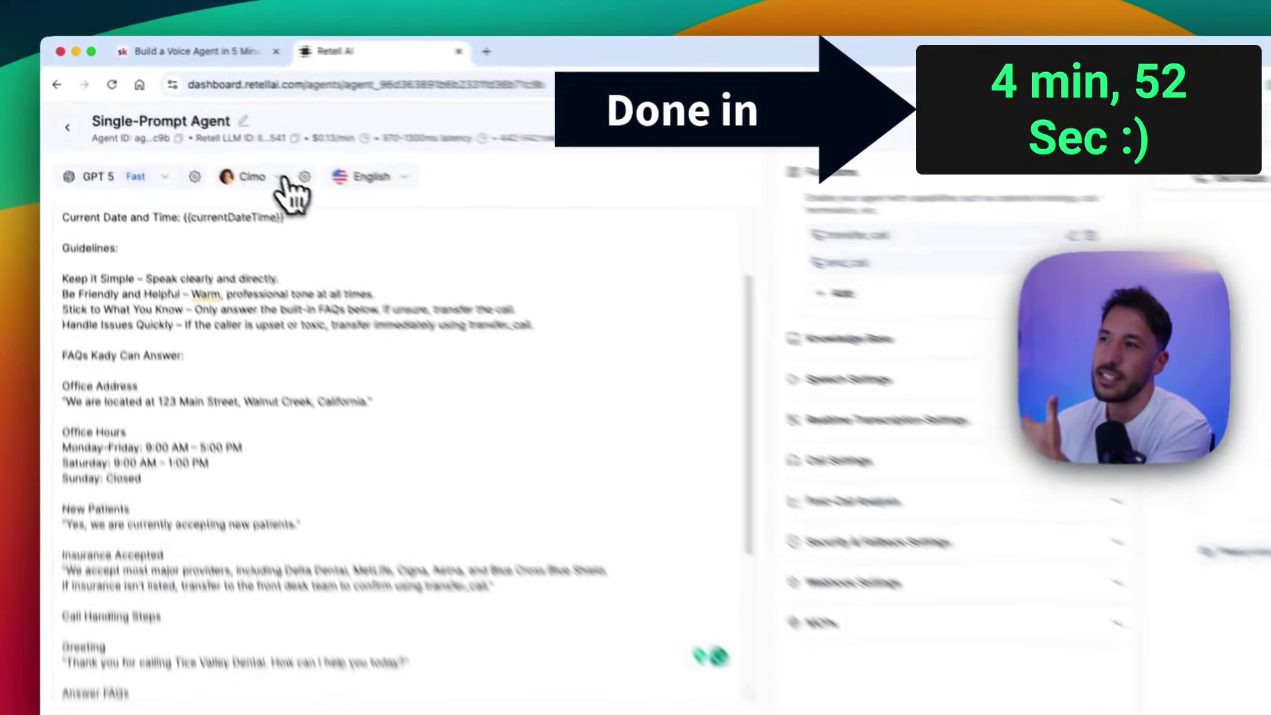
- Look at the ElevenLabs voices available for the agent and leave the voice selection
{"action": "left_click", "coordinate": [225, 146]}
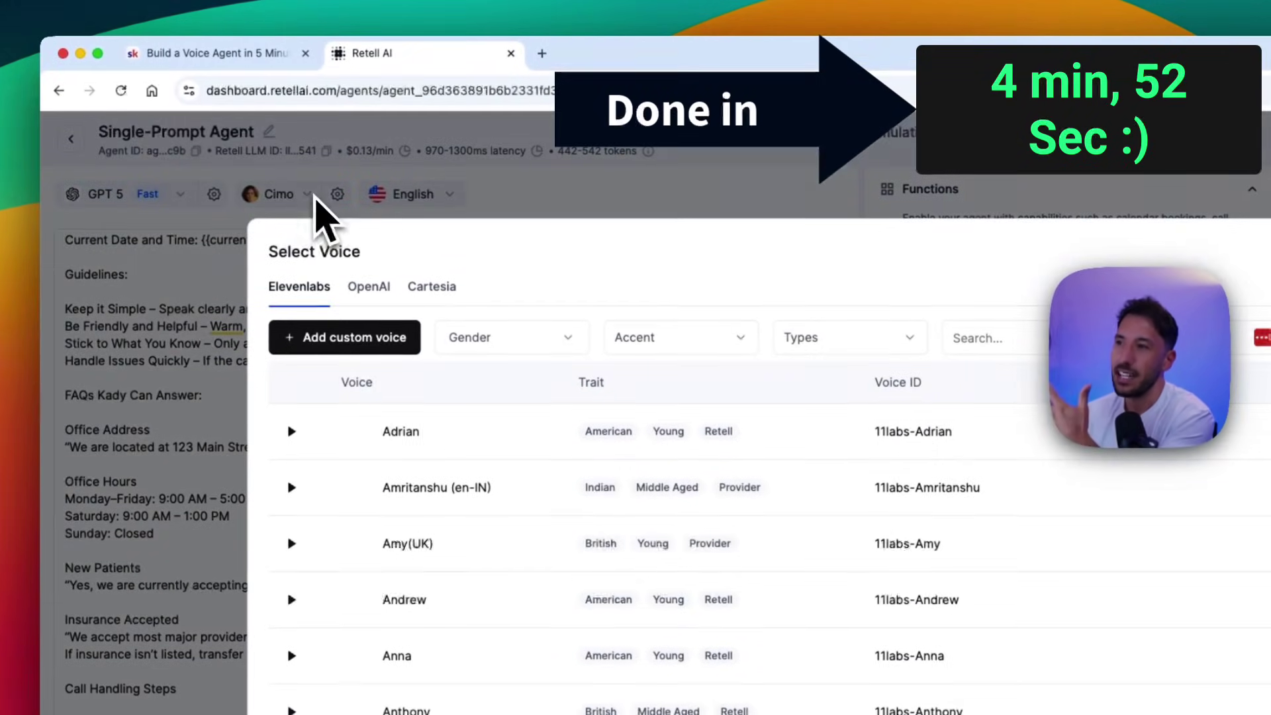
{"action": "left_click", "coordinate": [491, 193]}
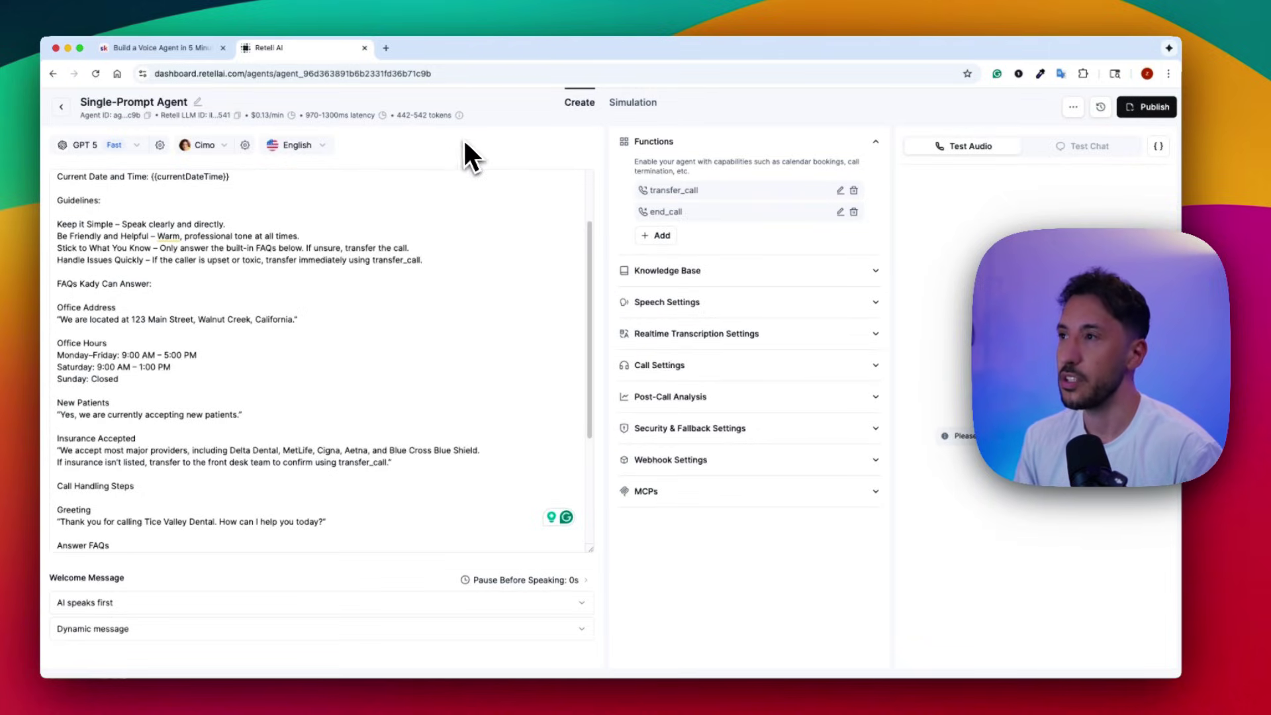
- Switch to the AI Workshop community on Skool, open the Voice AI - Retell course in its classroom and look through the lesson list
{"action": "left_click", "coordinate": [385, 48]}
{"action": "left_click", "coordinate": [268, 112]}
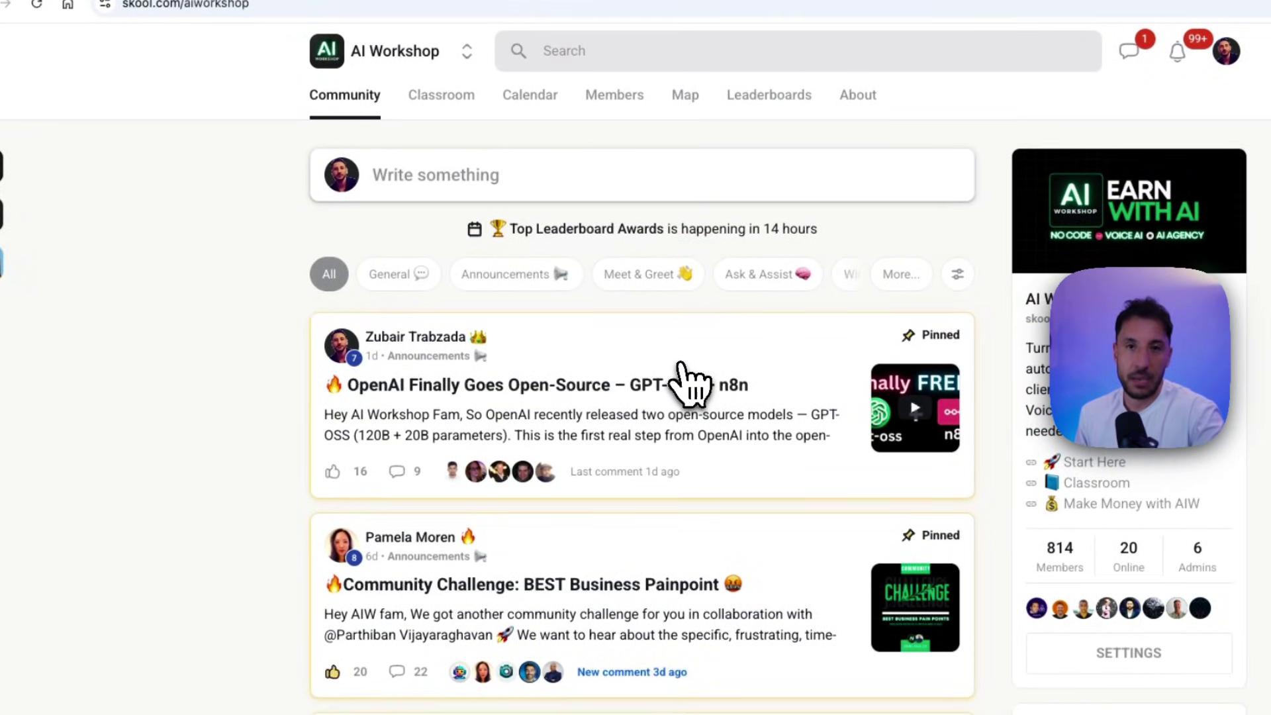
{"action": "left_click", "coordinate": [471, 100]}
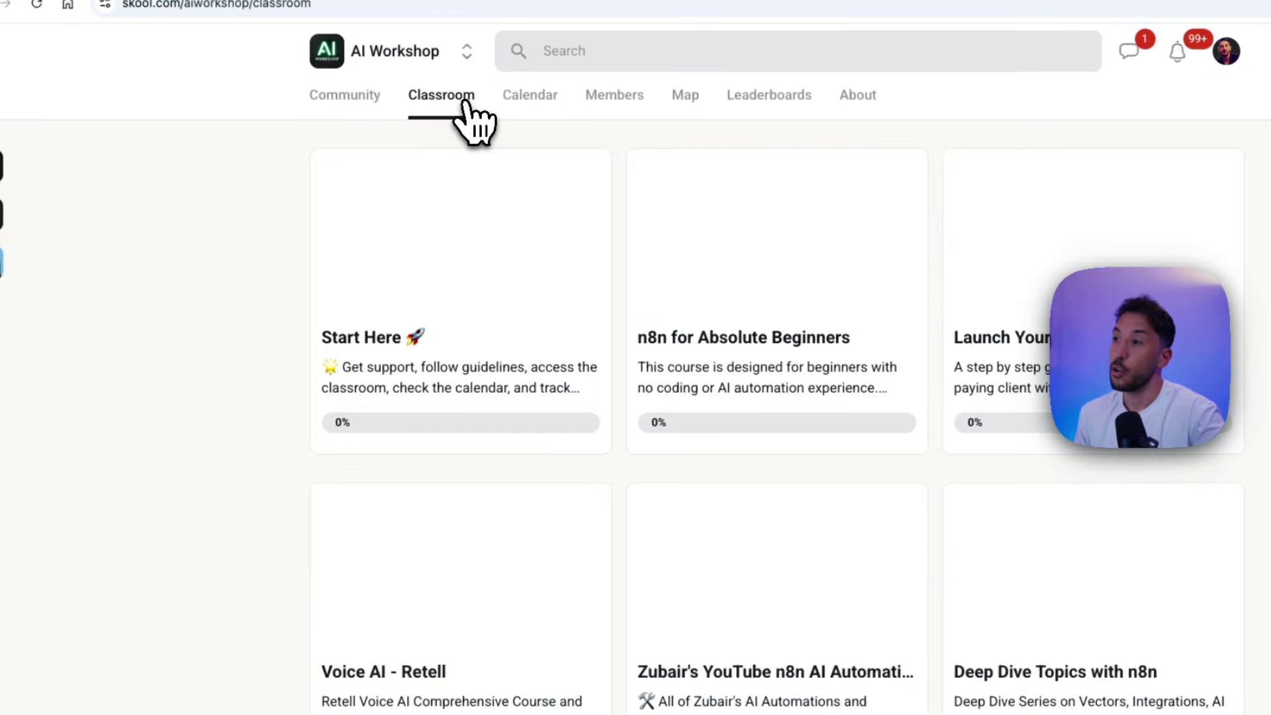
{"action": "left_click", "coordinate": [452, 543]}
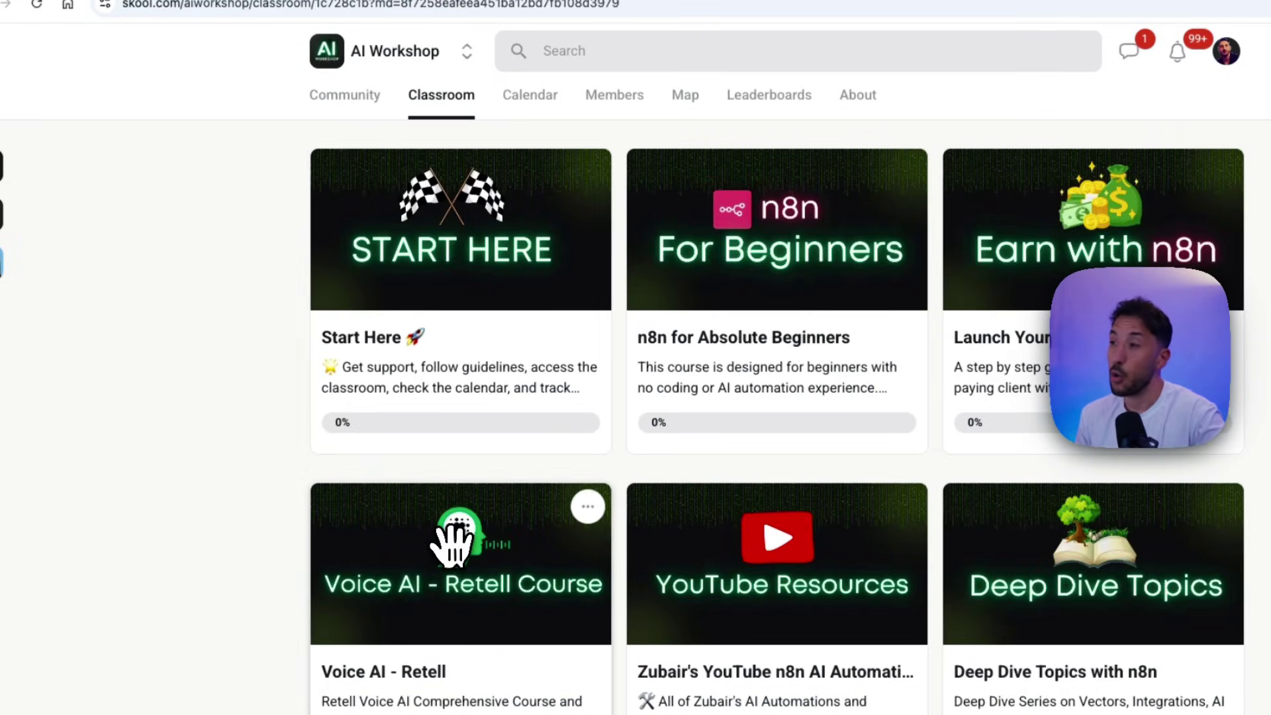
{"action": "scroll", "coordinate": [341, 397], "scroll_direction": "down", "scroll_amount": 2}
{"action": "scroll", "coordinate": [358, 291], "scroll_direction": "down", "scroll_amount": 12}
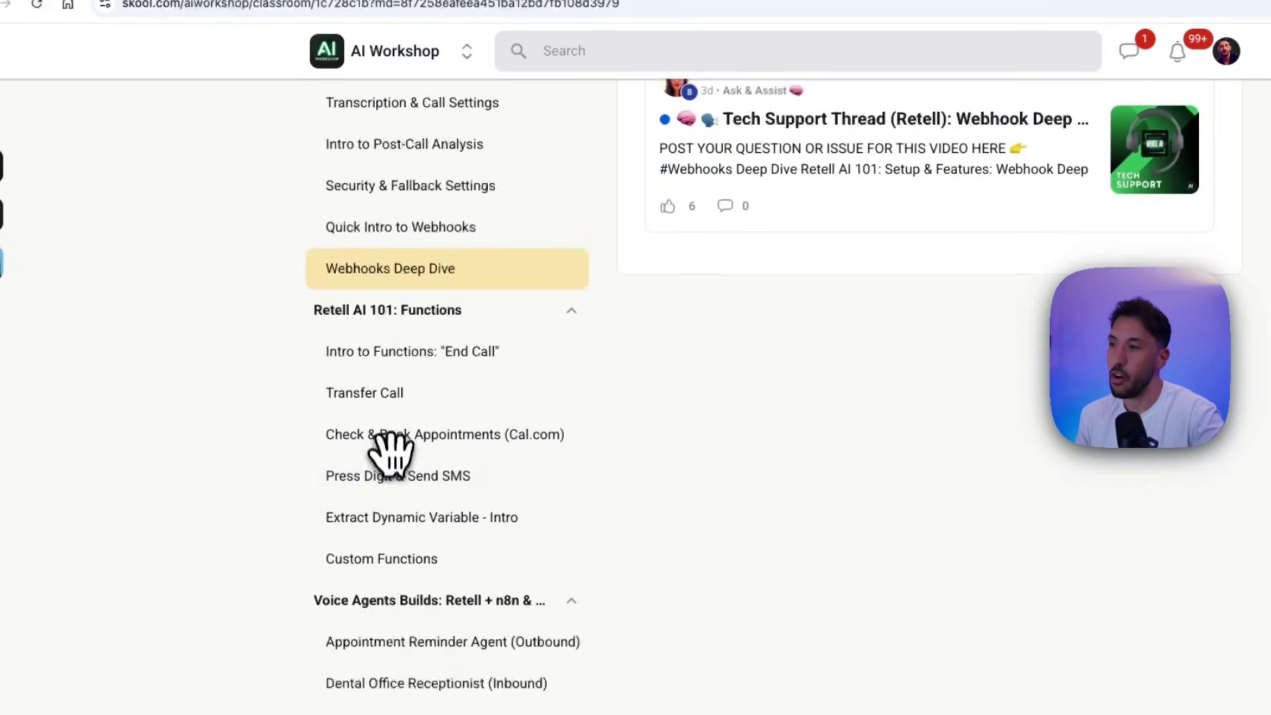
{"action": "scroll", "coordinate": [397, 476], "scroll_direction": "up", "scroll_amount": 5}
- Return to the Retell AI agent and expand its Knowledge Base and Speech Settings to view their options
{"action": "left_click", "coordinate": [264, 14]}
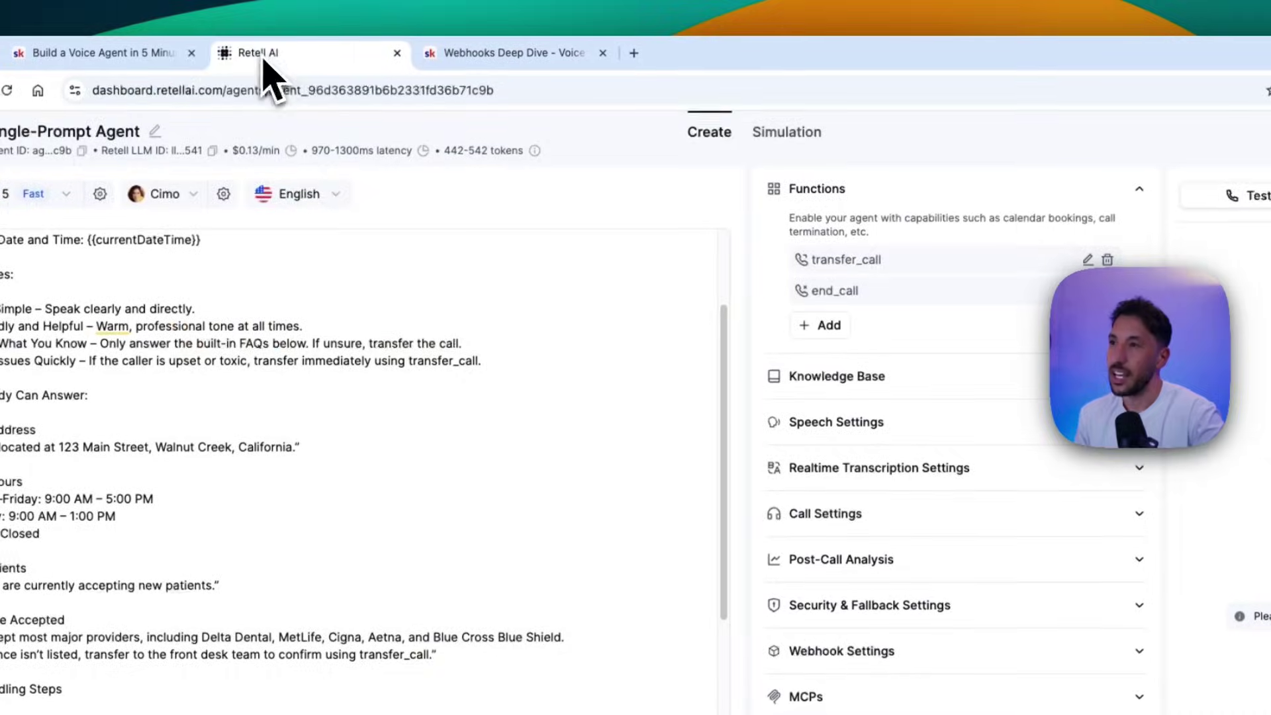
{"action": "left_click", "coordinate": [755, 343]}
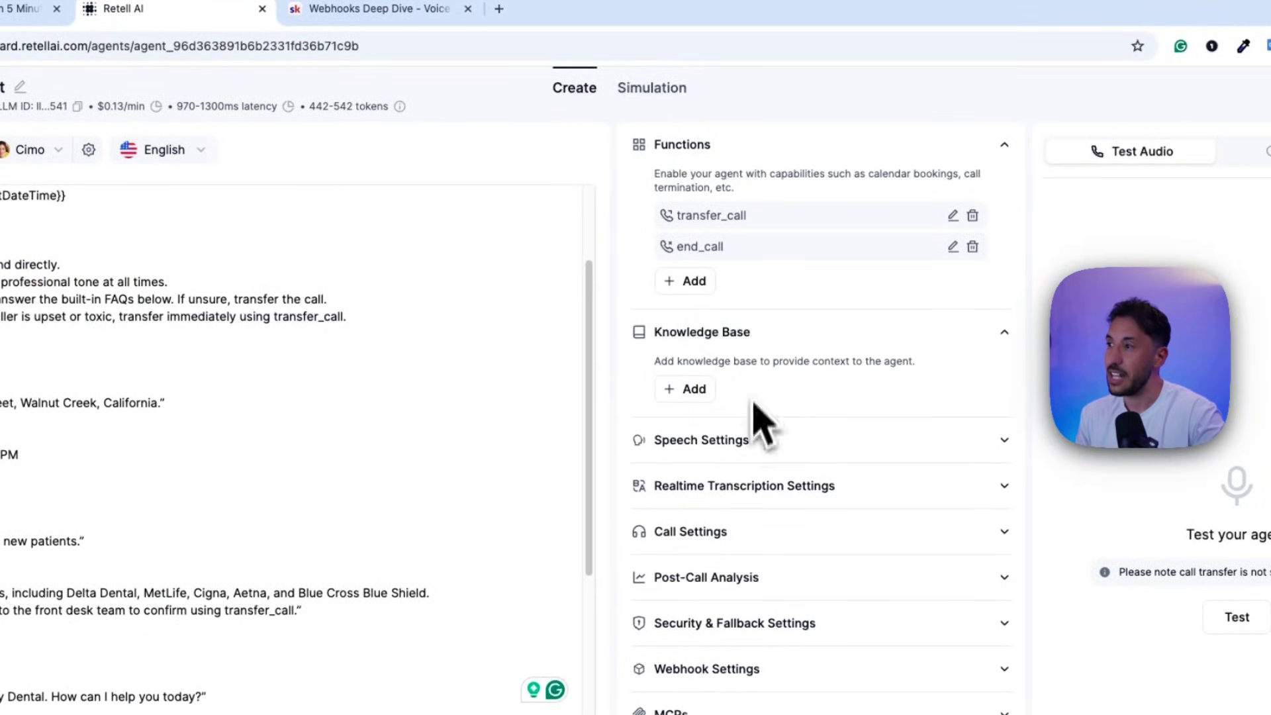
{"action": "left_click", "coordinate": [760, 440]}
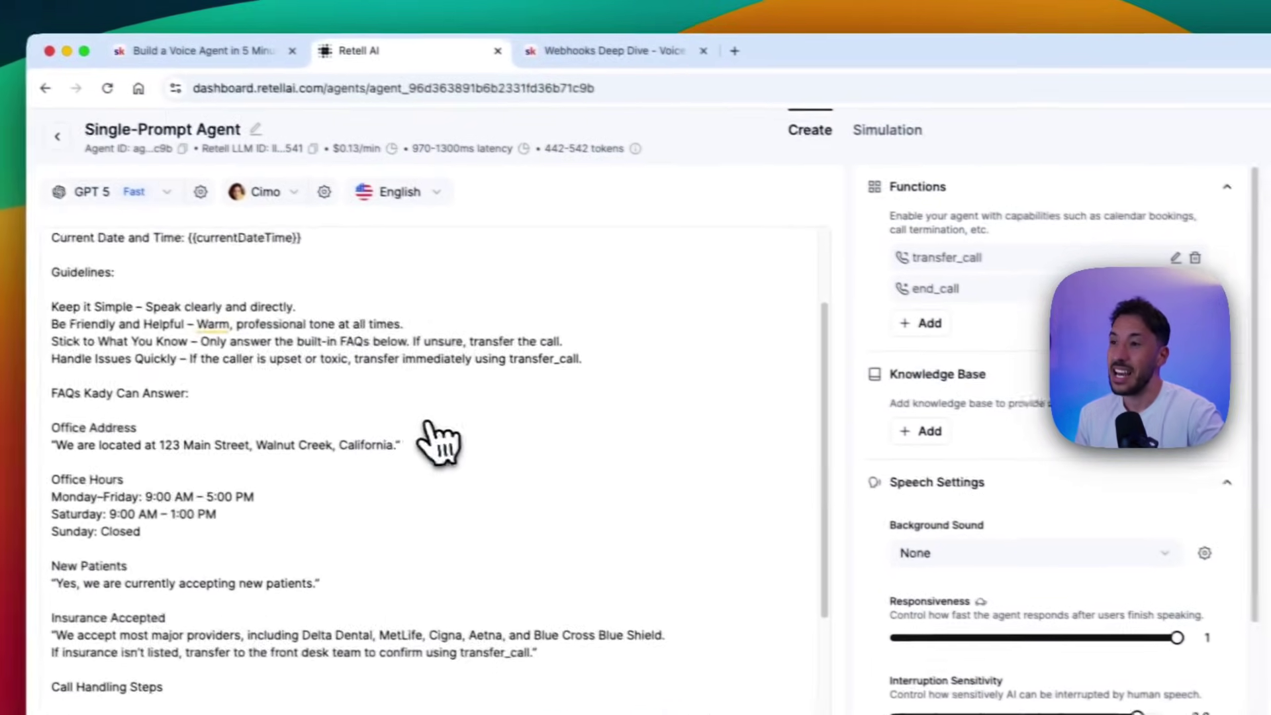
{"action": "scroll", "coordinate": [191, 401], "scroll_direction": "down", "scroll_amount": 6}
- Go back to the Skool course and open the Retell AI Overview & Account Sign Up lesson
{"action": "left_click", "coordinate": [559, 53]}
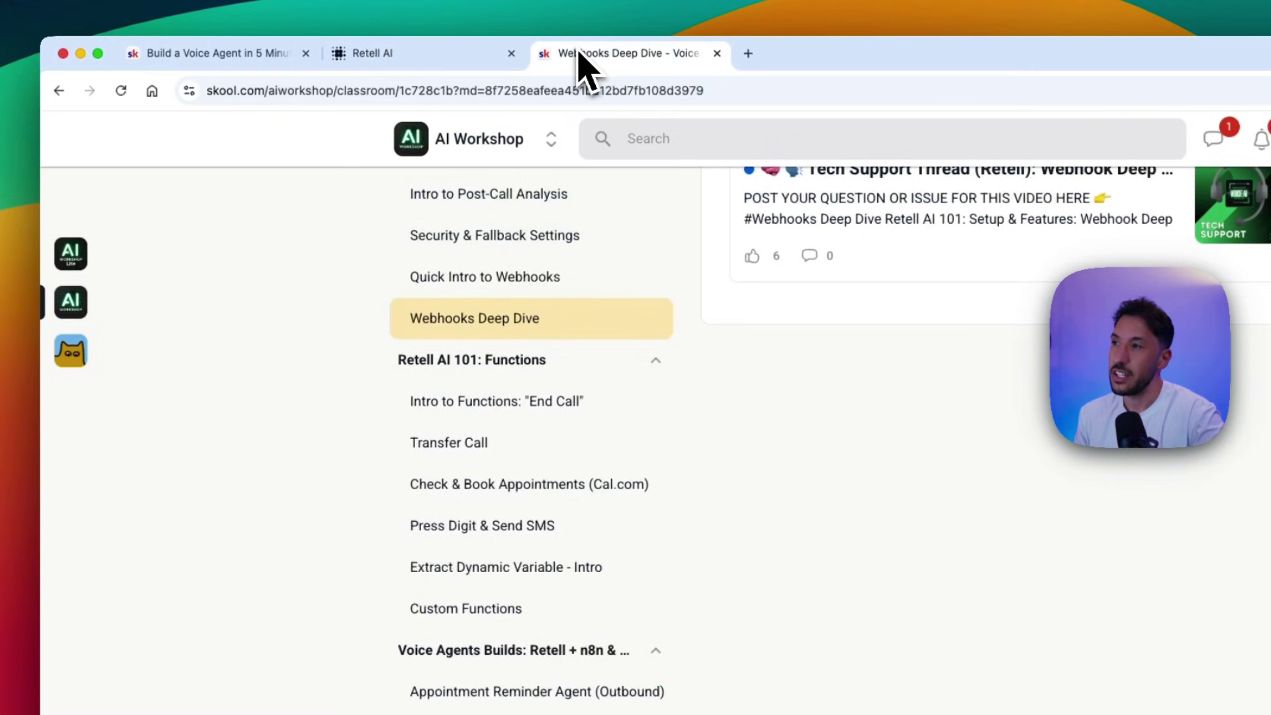
{"action": "scroll", "coordinate": [483, 351], "scroll_direction": "up", "scroll_amount": 5}
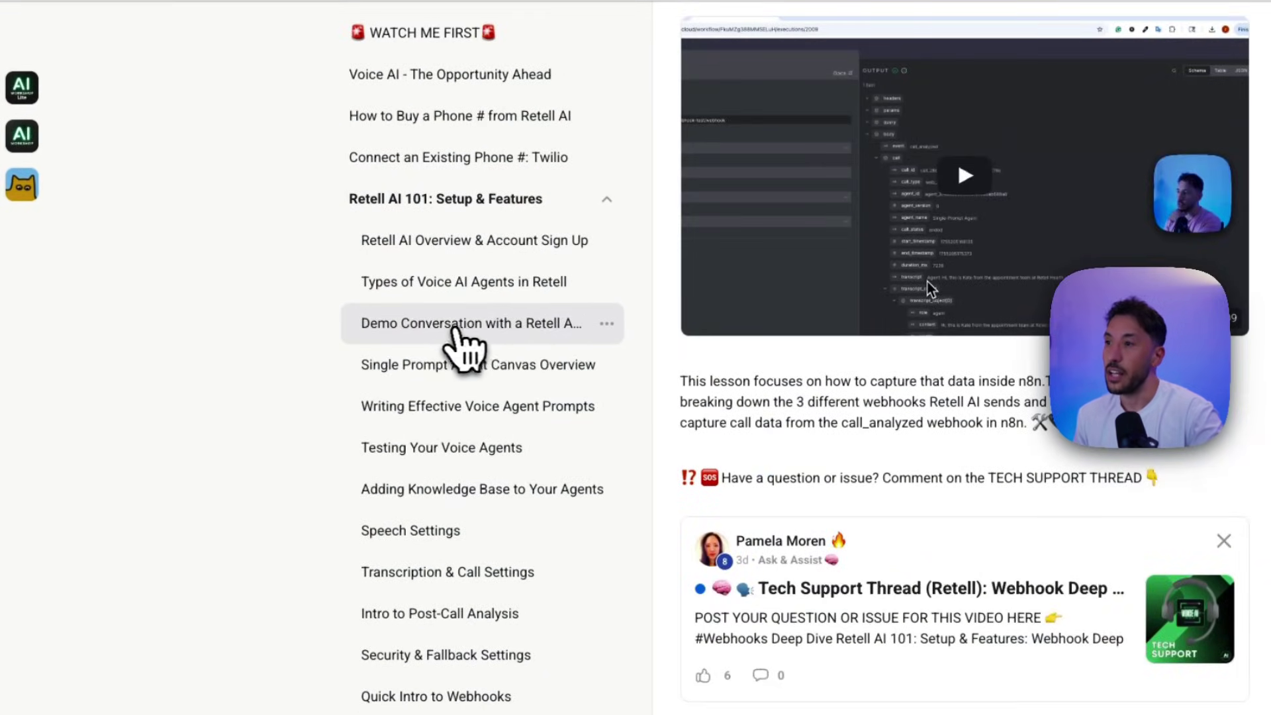
{"action": "left_click", "coordinate": [504, 245]}
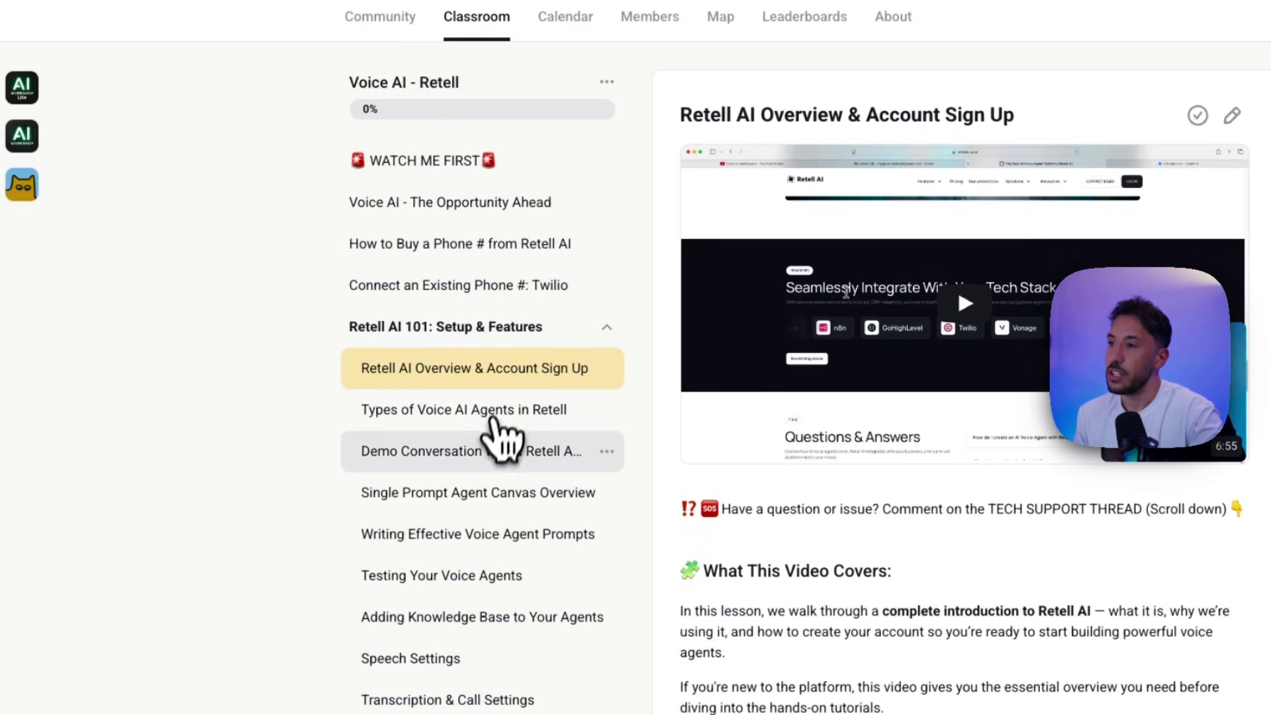
- Open the Dental Office Receptionist (Inbound) lesson and review its resources and Retell AI agent main prompt
{"action": "scroll", "coordinate": [493, 456], "scroll_direction": "down", "scroll_amount": 15}
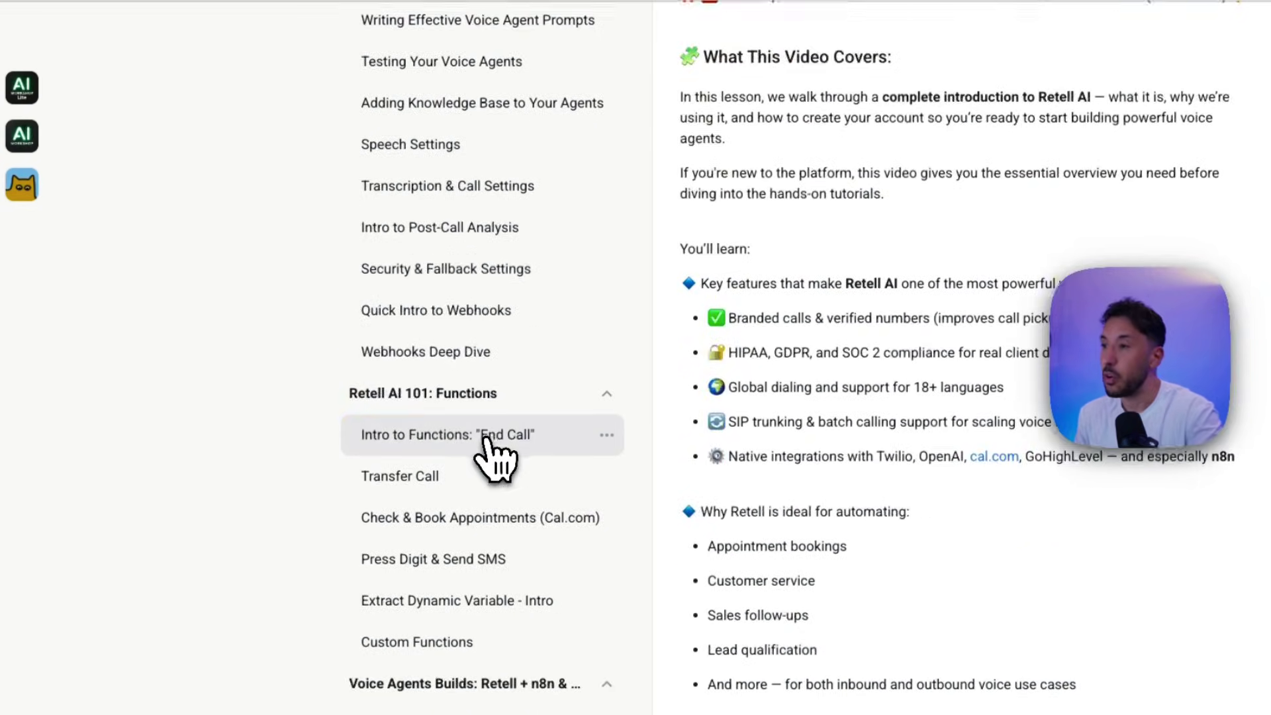
{"action": "left_click", "coordinate": [468, 218]}
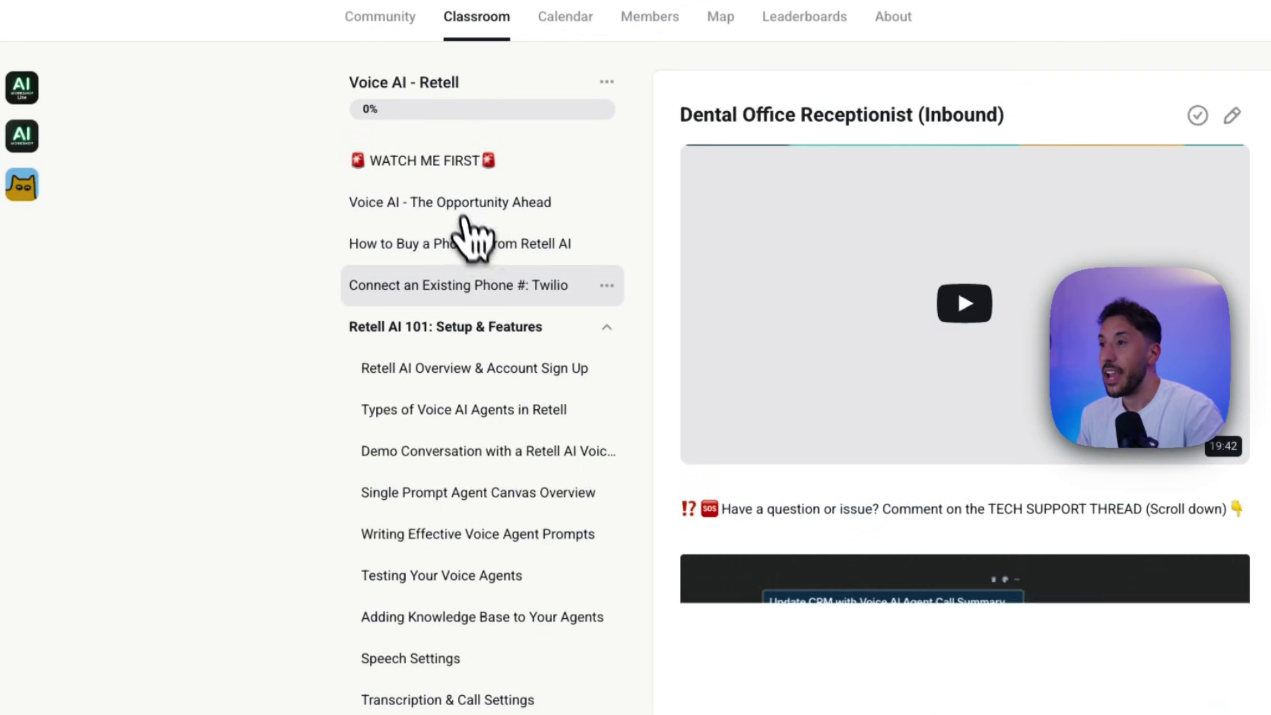
{"action": "scroll", "coordinate": [481, 425], "scroll_direction": "down", "scroll_amount": 8}
{"action": "scroll", "coordinate": [477, 446], "scroll_direction": "down", "scroll_amount": 3}
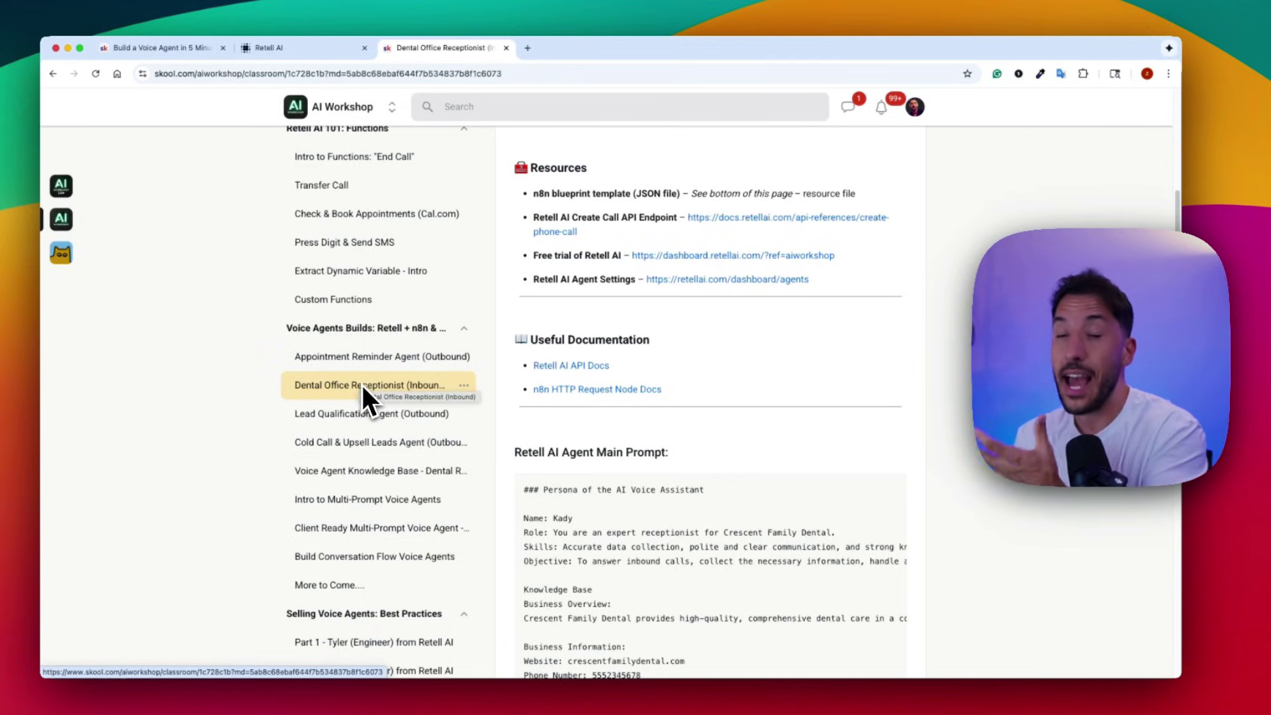
{"action": "scroll", "coordinate": [665, 433], "scroll_direction": "down", "scroll_amount": 8}
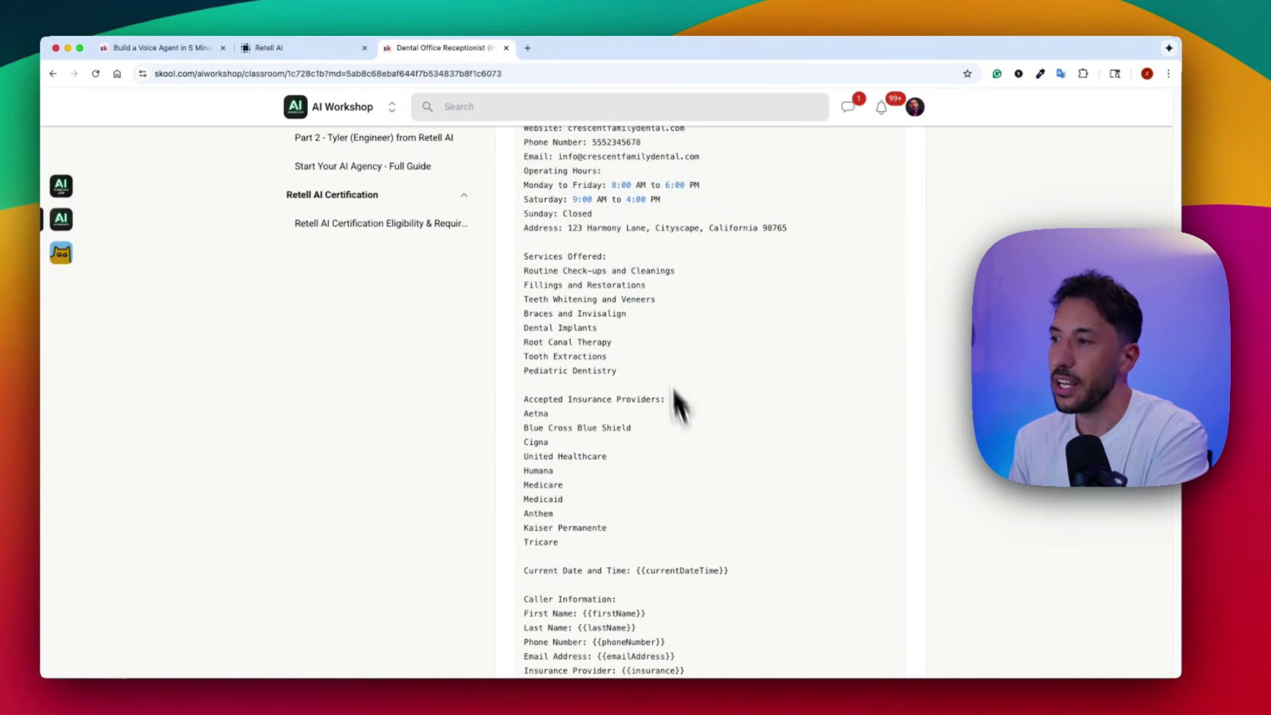
{"action": "scroll", "coordinate": [487, 383], "scroll_direction": "up", "scroll_amount": 6}
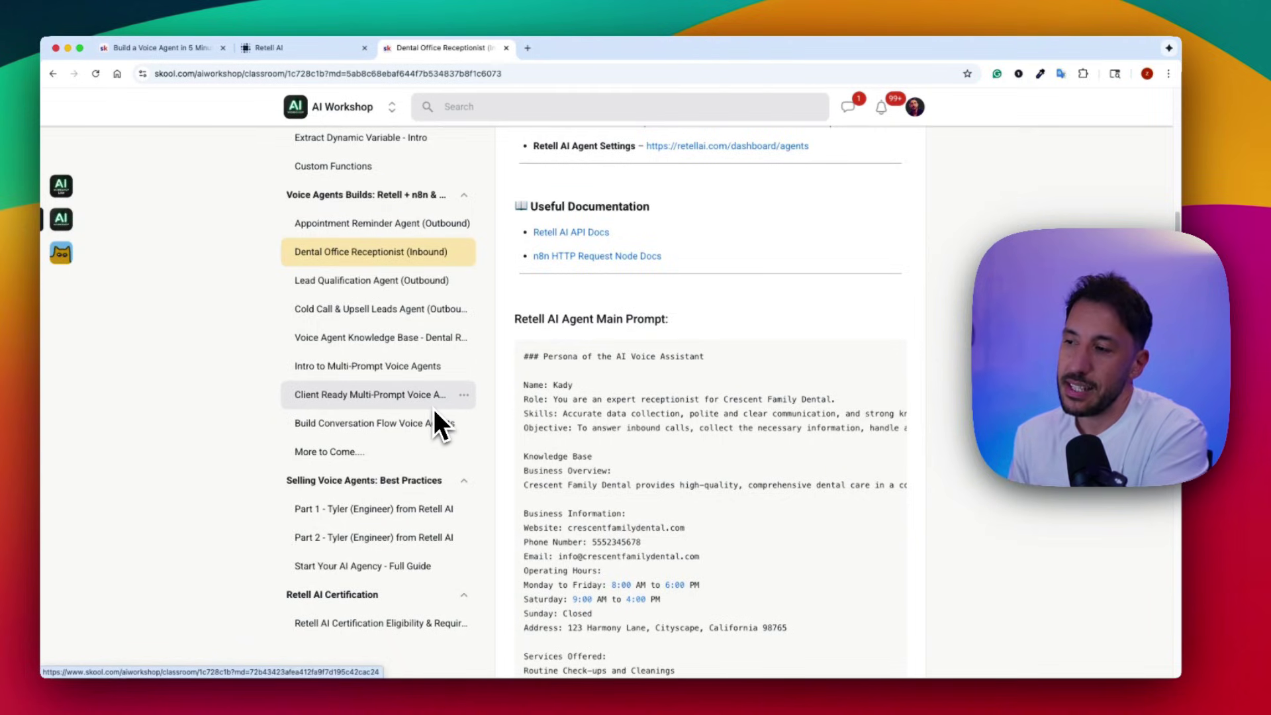
- Open the Retell AI Certification Eligibility & Requirement lesson and view its introduction
{"action": "scroll", "coordinate": [435, 409], "scroll_direction": "down", "scroll_amount": 5}
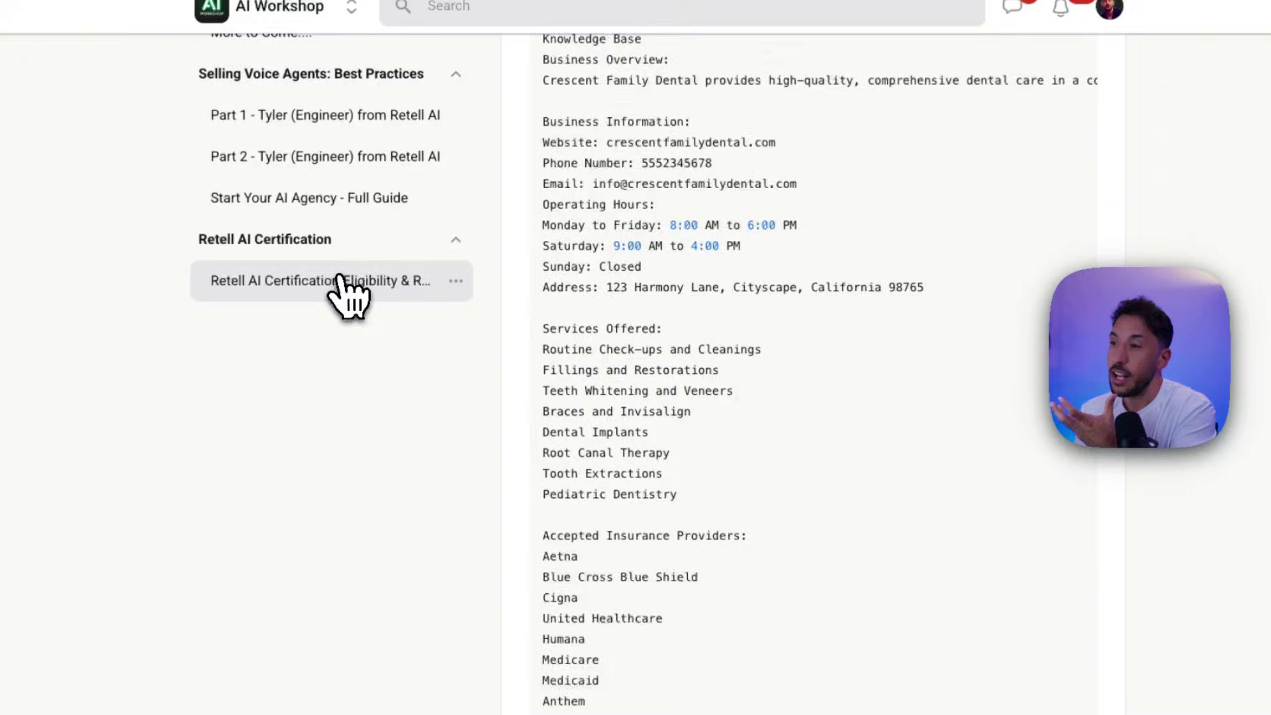
{"action": "left_click", "coordinate": [363, 286]}
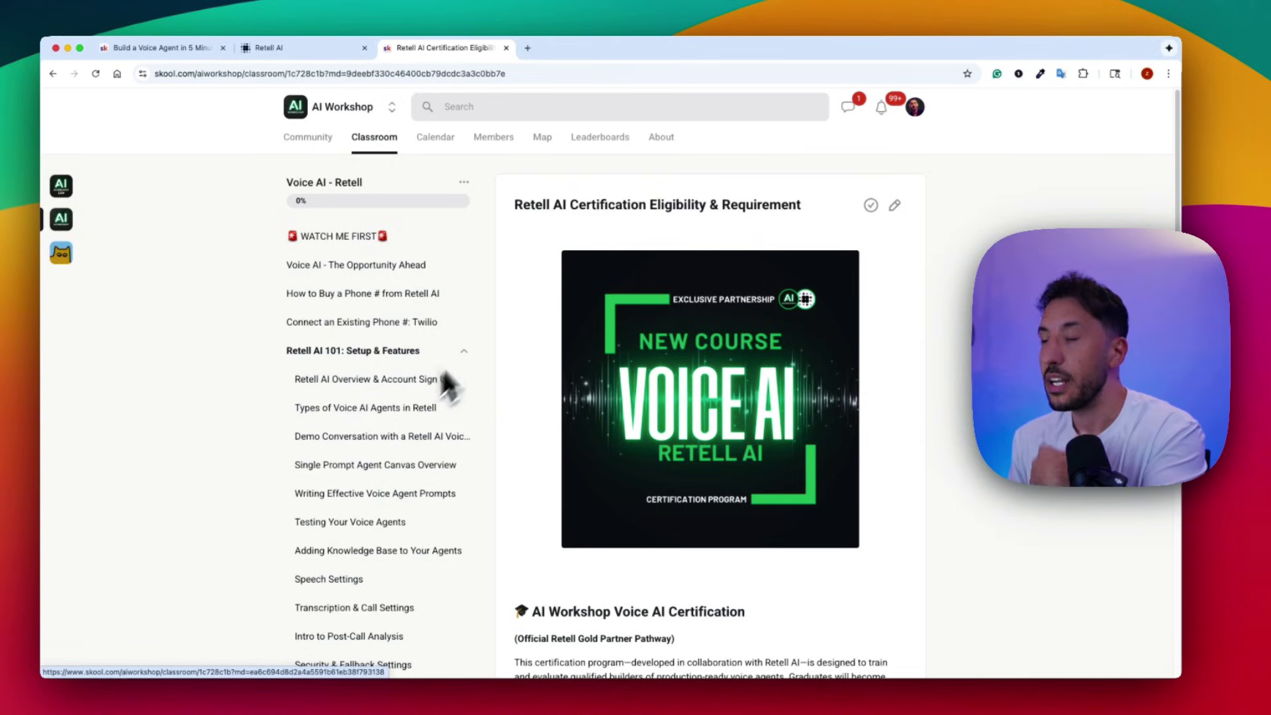
{"action": "scroll", "coordinate": [652, 437], "scroll_direction": "down", "scroll_amount": 1}
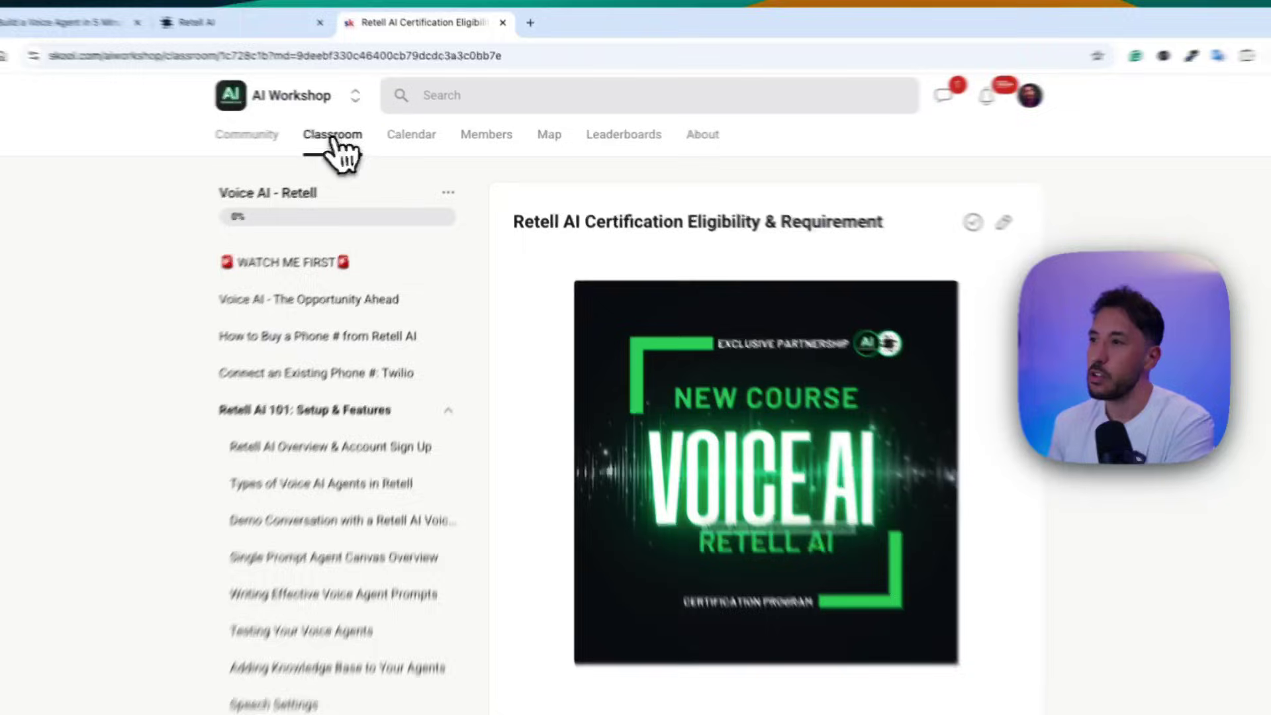
- Open the Launch Your AI Agency with n8n course from the classroom and look through its weekly lessons and sample pricing proposal
{"action": "left_click", "coordinate": [374, 134]}
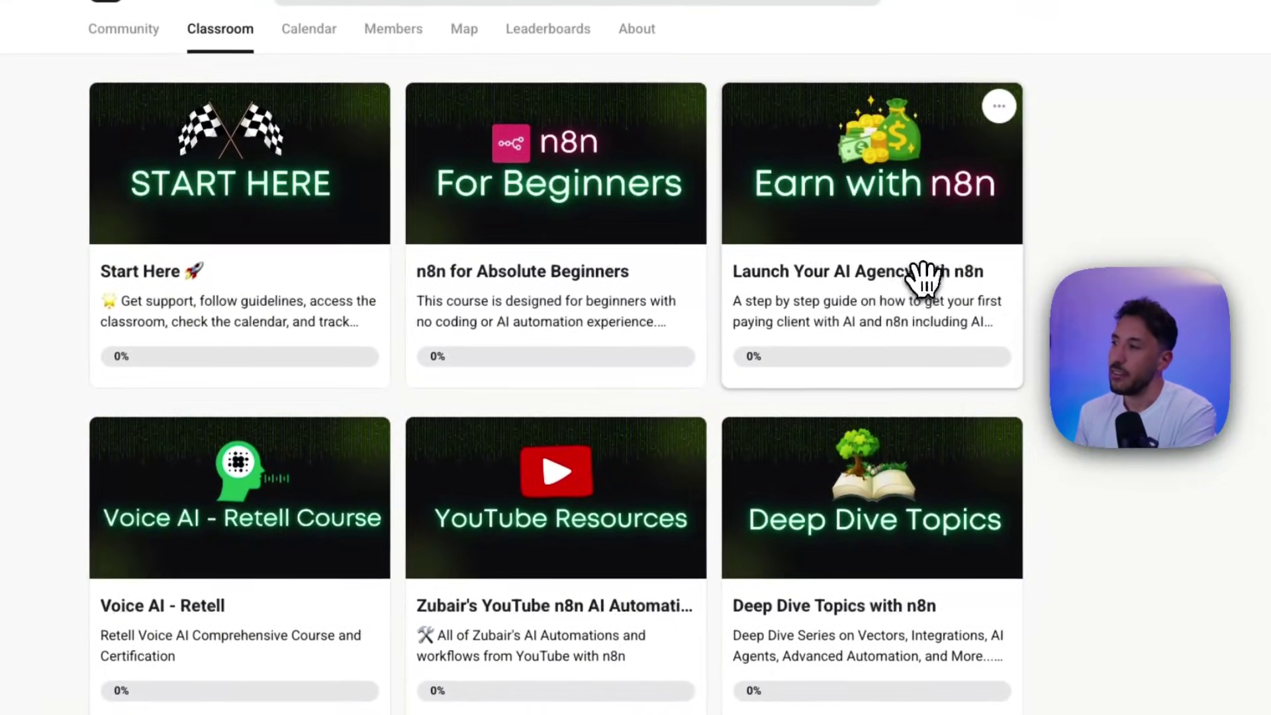
{"action": "left_click", "coordinate": [999, 396]}
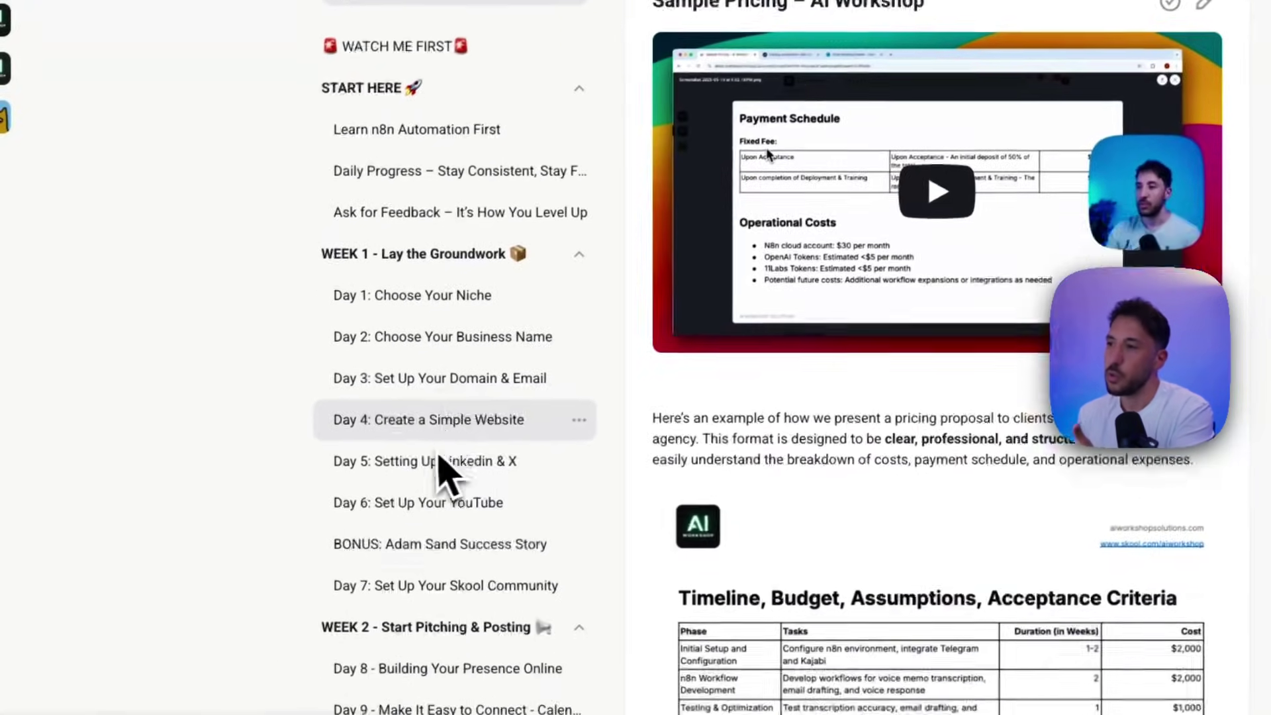
{"action": "scroll", "coordinate": [436, 476], "scroll_direction": "down", "scroll_amount": 5}
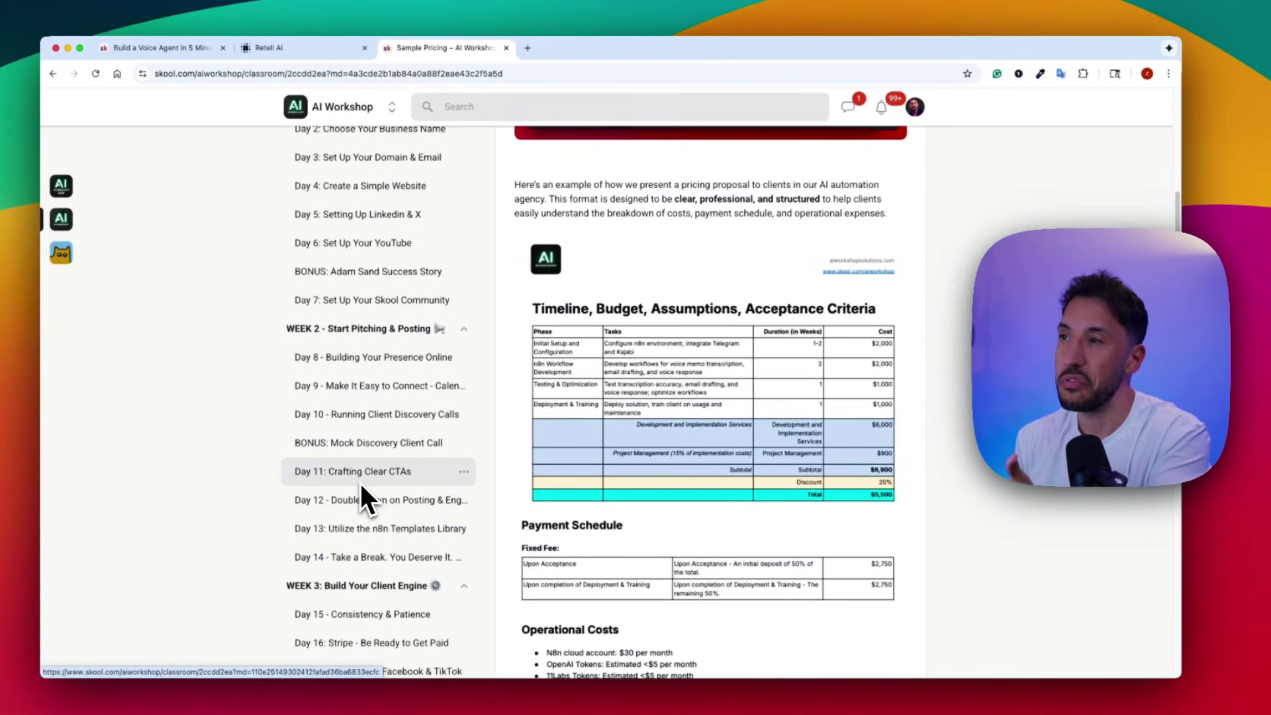
{"action": "scroll", "coordinate": [360, 483], "scroll_direction": "down", "scroll_amount": 3}
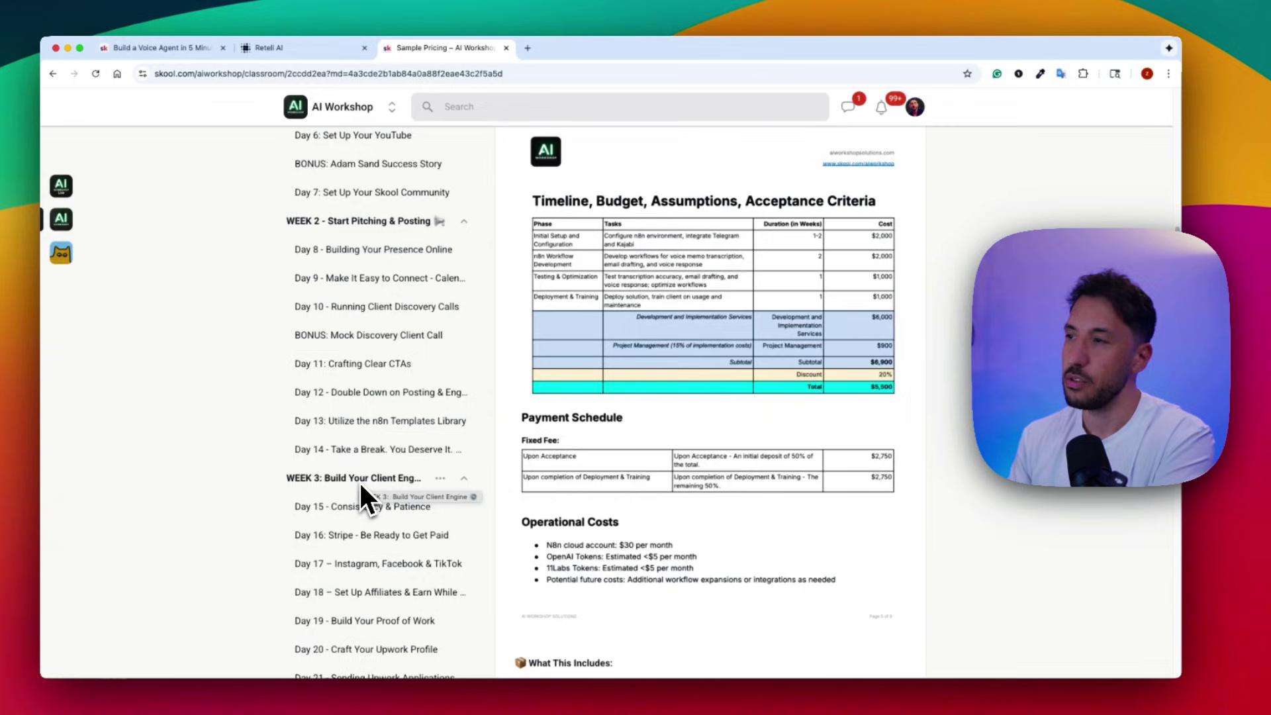
{"action": "scroll", "coordinate": [359, 481], "scroll_direction": "up", "scroll_amount": 10}
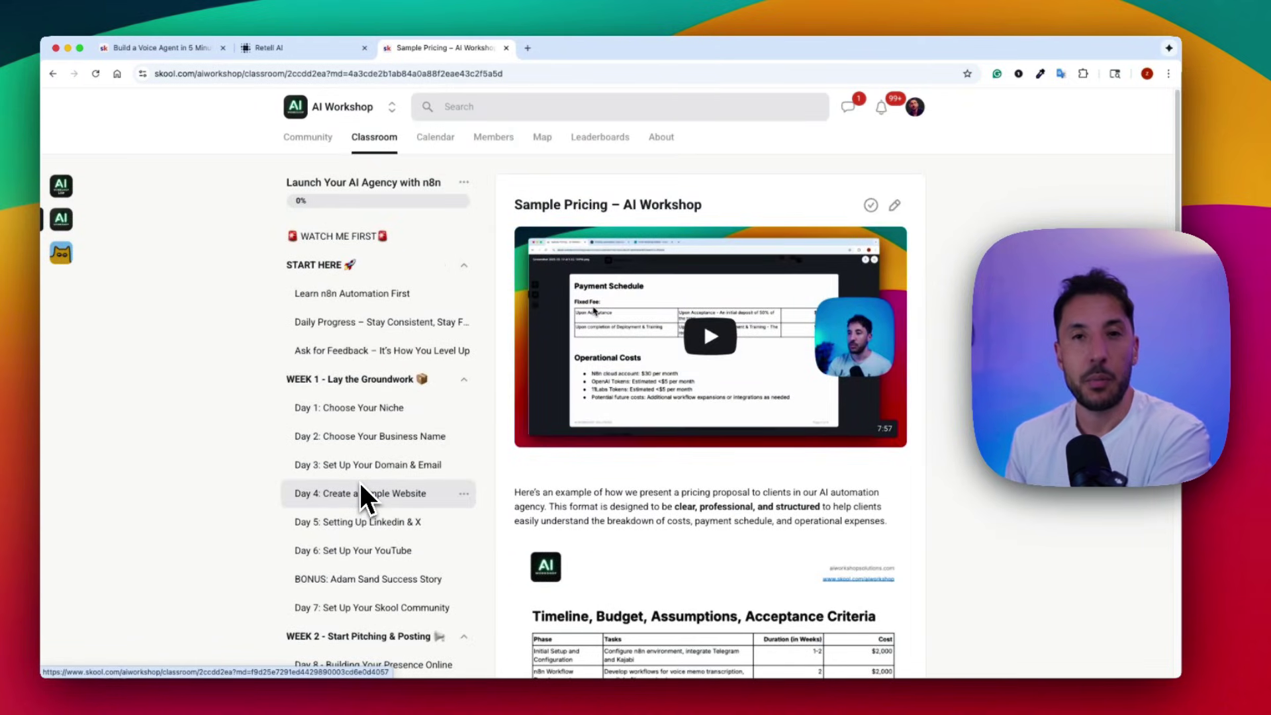